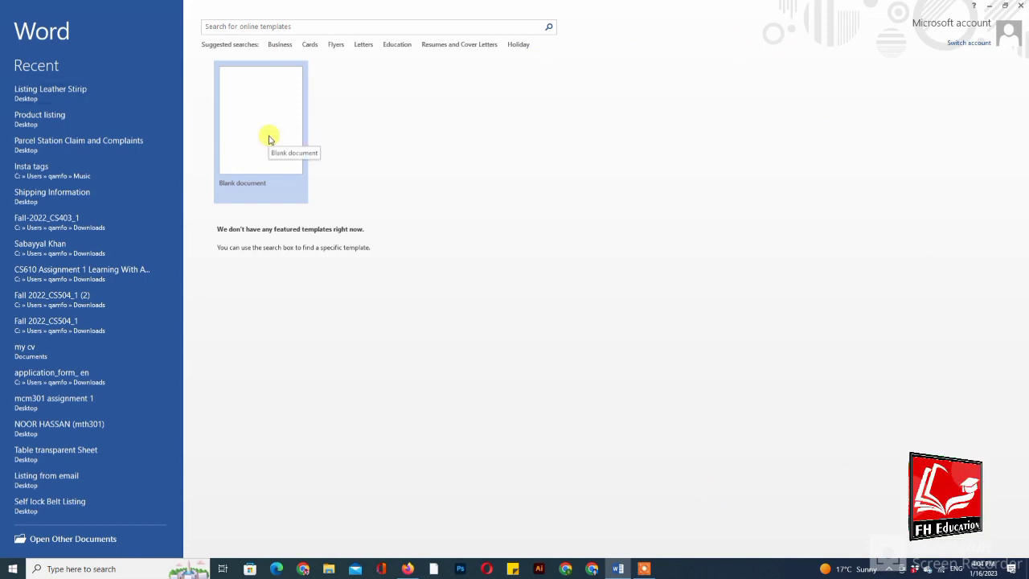
# Step: Create a blank document and type the heading 'FH EDUCATION', correcting the mistyped last letter
pyautogui.click(268, 139)
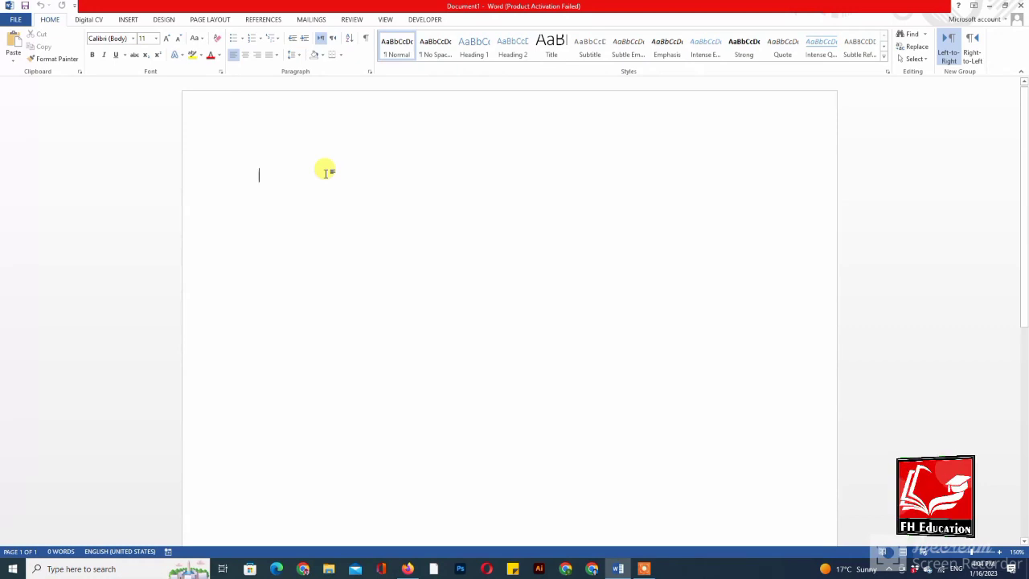
pyautogui.write('FH ')
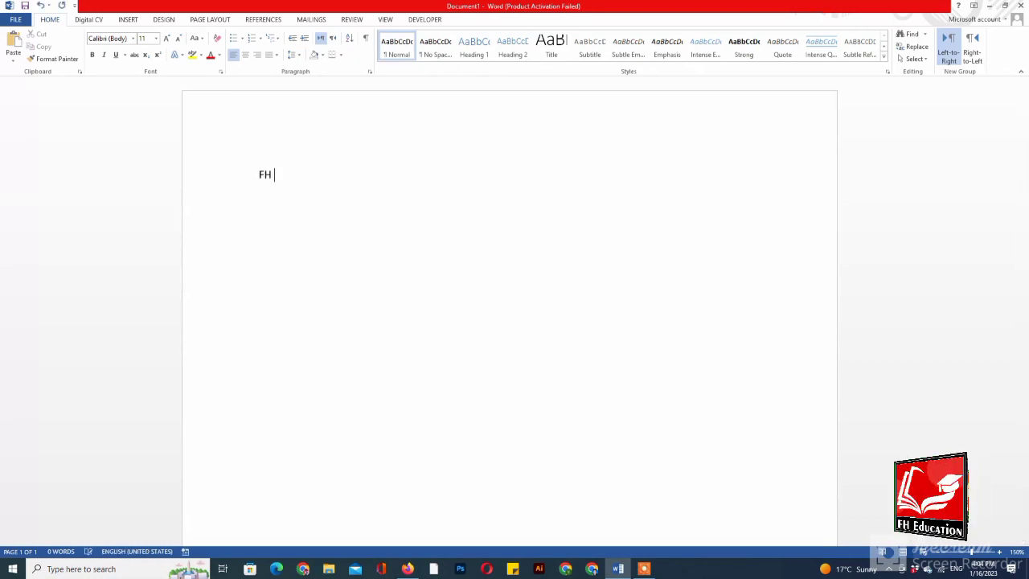
pyautogui.write('EDUCAT')
pyautogui.write('IOJ')
pyautogui.press('BackSpace')
pyautogui.write('N')
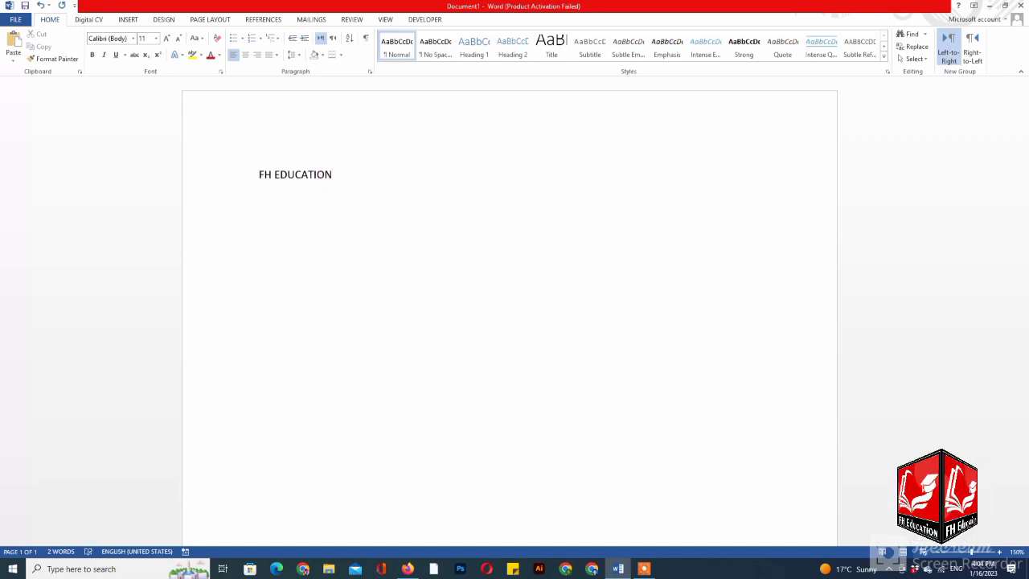
# Step: Grow the selected heading to 26 pt, set its font to Arial Black, and centre it
pyautogui.moveTo(332, 175); pyautogui.dragTo(249, 177)
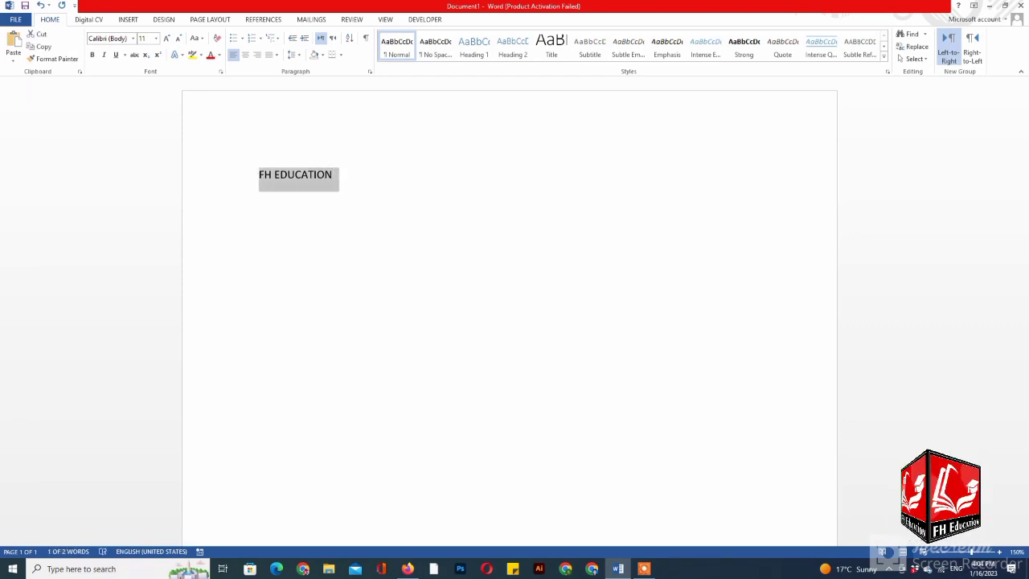
pyautogui.click(166, 38)
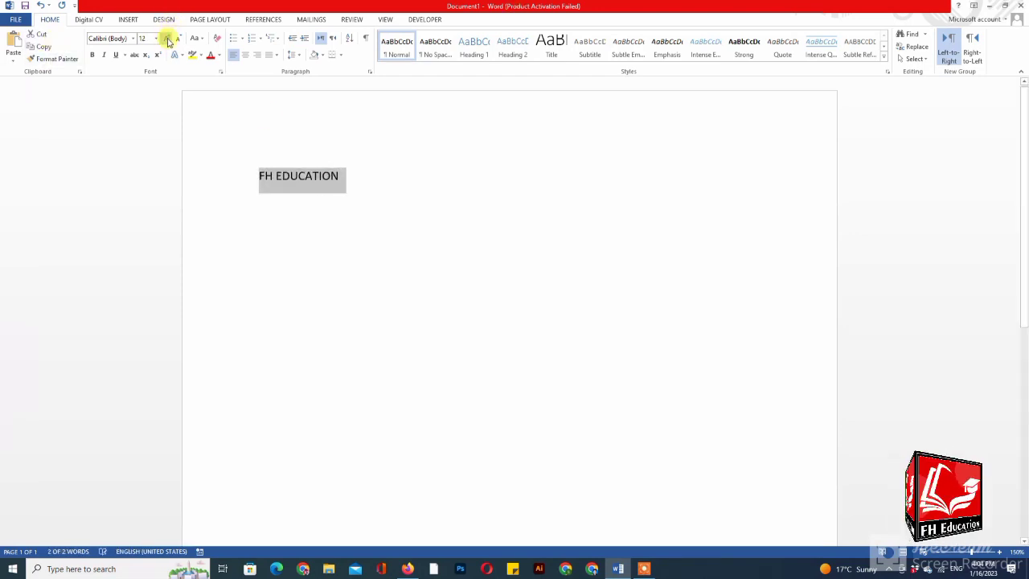
pyautogui.click(166, 38)
pyautogui.click(166, 38)
pyautogui.click(166, 38)
pyautogui.click(167, 38)
pyautogui.click(166, 38)
pyautogui.click(166, 38)
pyautogui.click(166, 37)
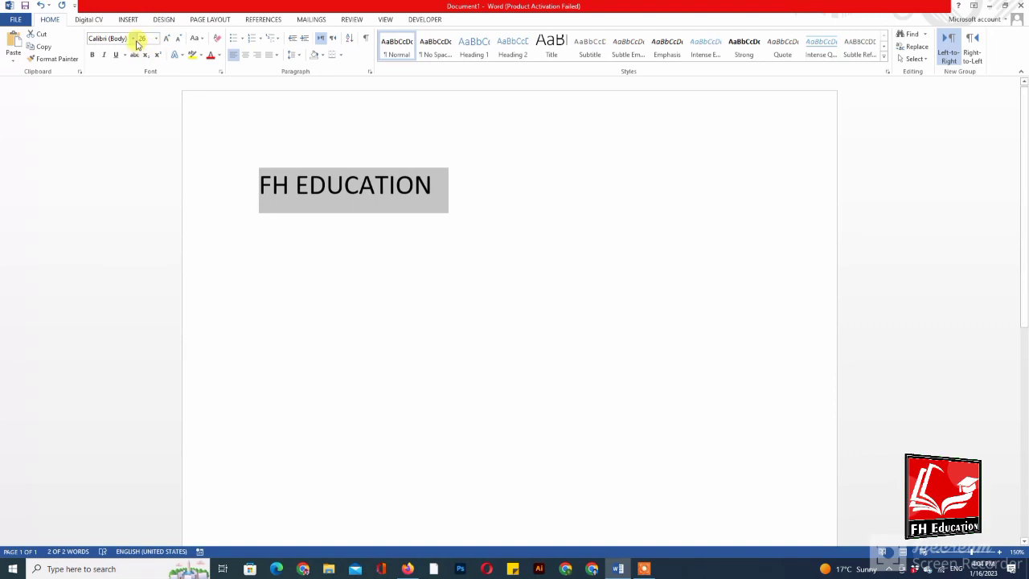
pyautogui.click(133, 38)
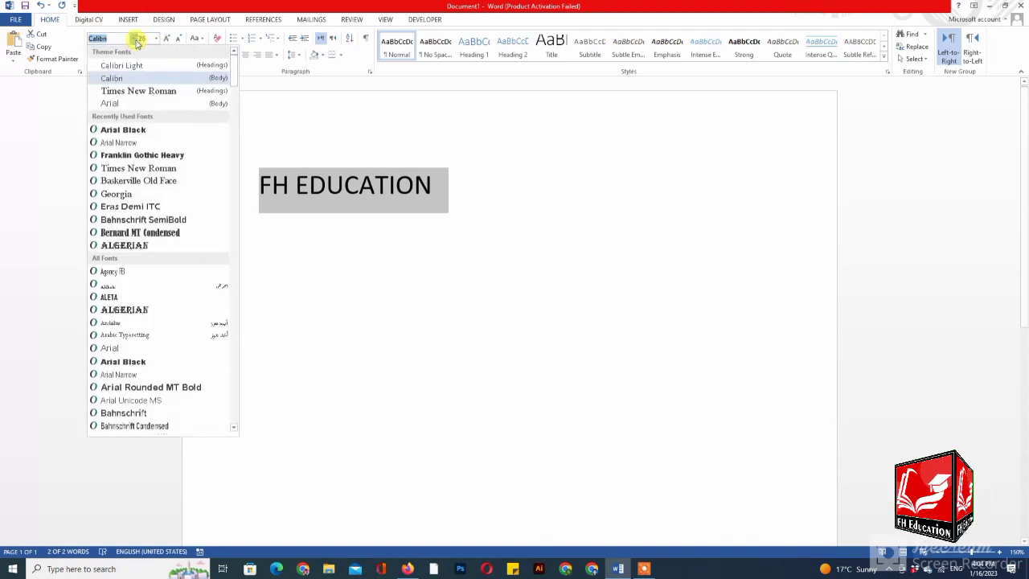
pyautogui.click(148, 131)
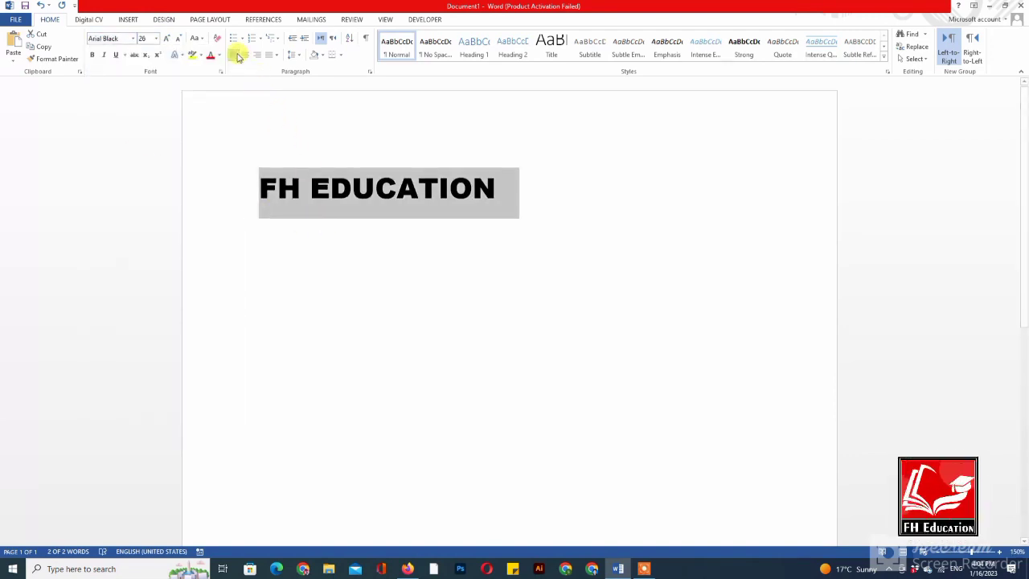
pyautogui.click(245, 55)
pyautogui.click(404, 236)
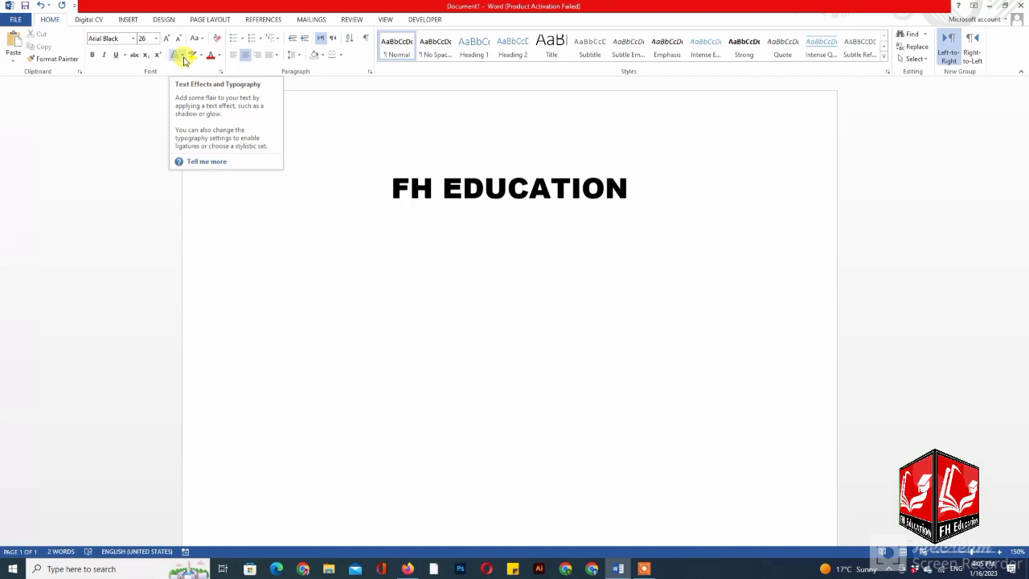
# Step: Apply the 'Fill - White, Outline - Accent 1, Shadow' text effect to the FH EDUCATION line
pyautogui.click(183, 57)
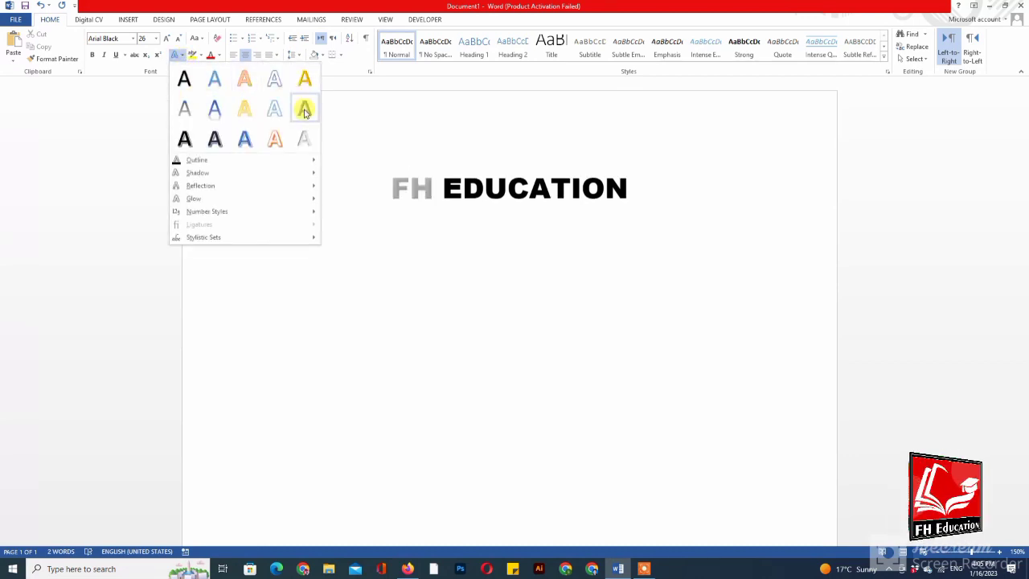
pyautogui.click(387, 213)
pyautogui.moveTo(390, 190); pyautogui.dragTo(570, 201)
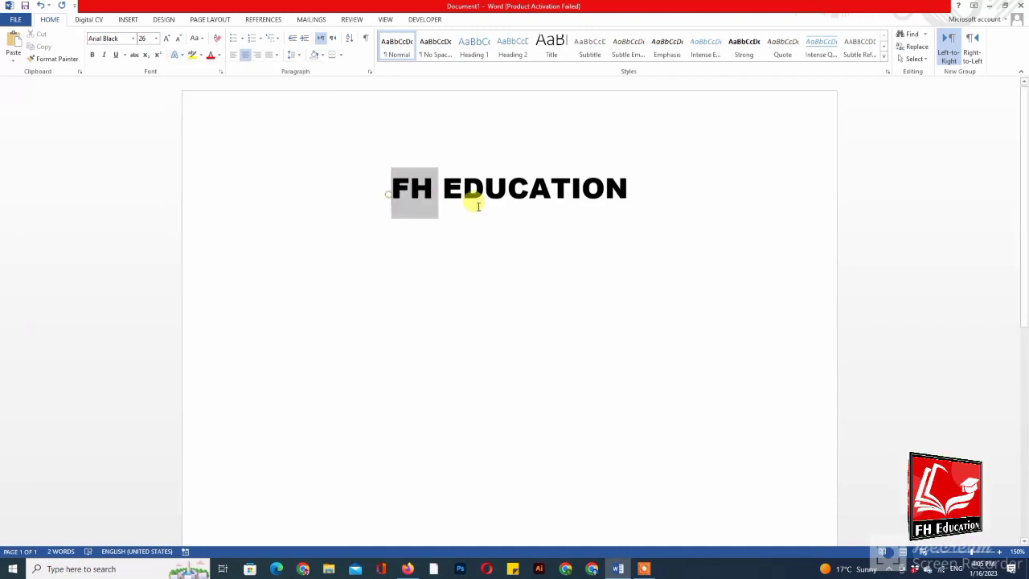
pyautogui.click(184, 58)
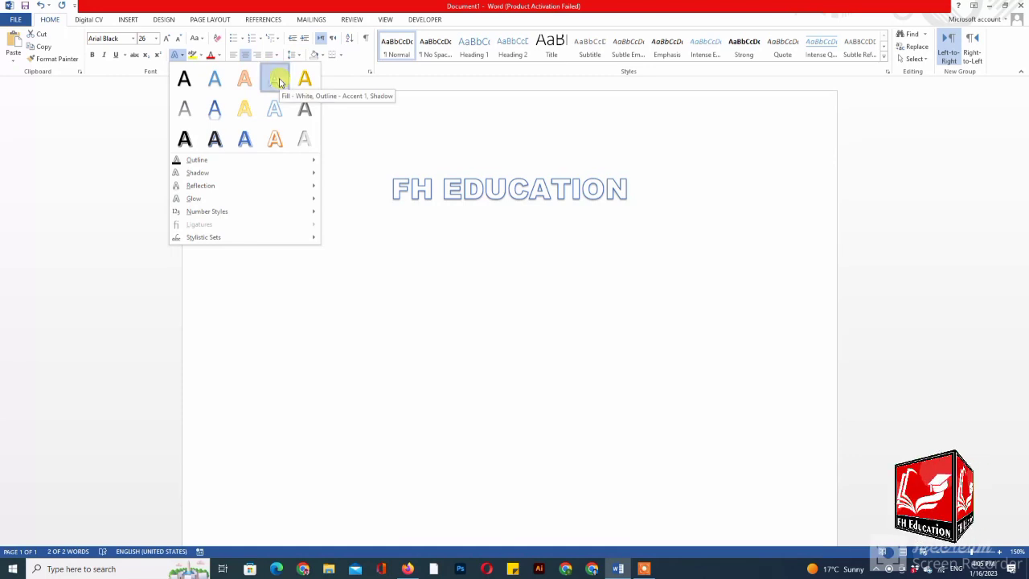
pyautogui.click(276, 79)
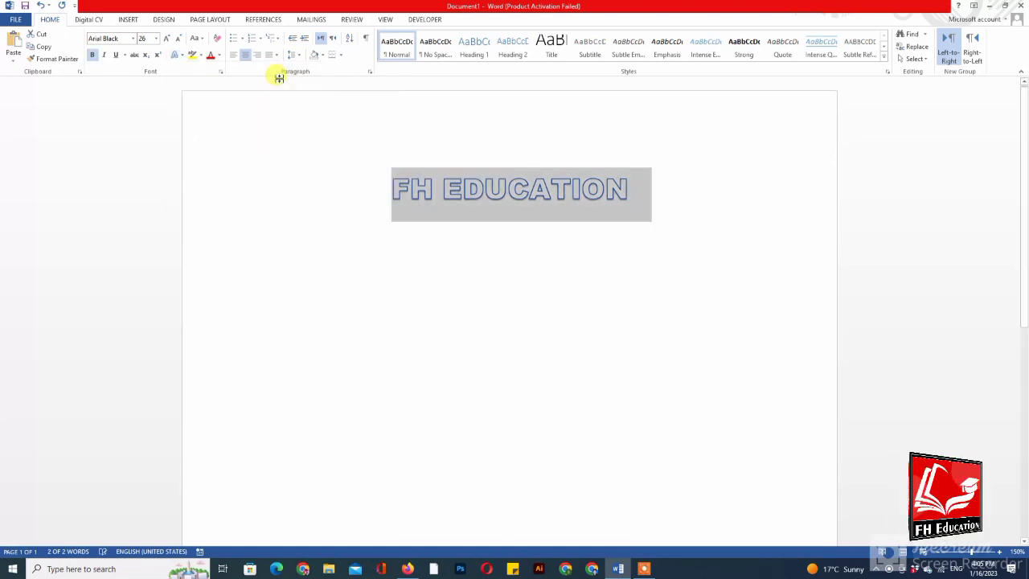
pyautogui.click(178, 55)
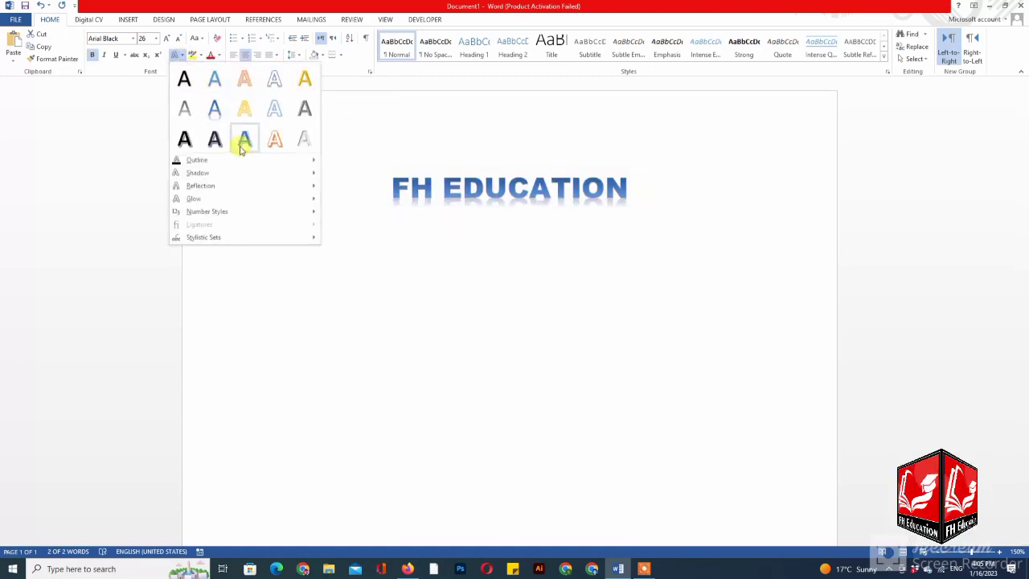
pyautogui.moveTo(249, 160)
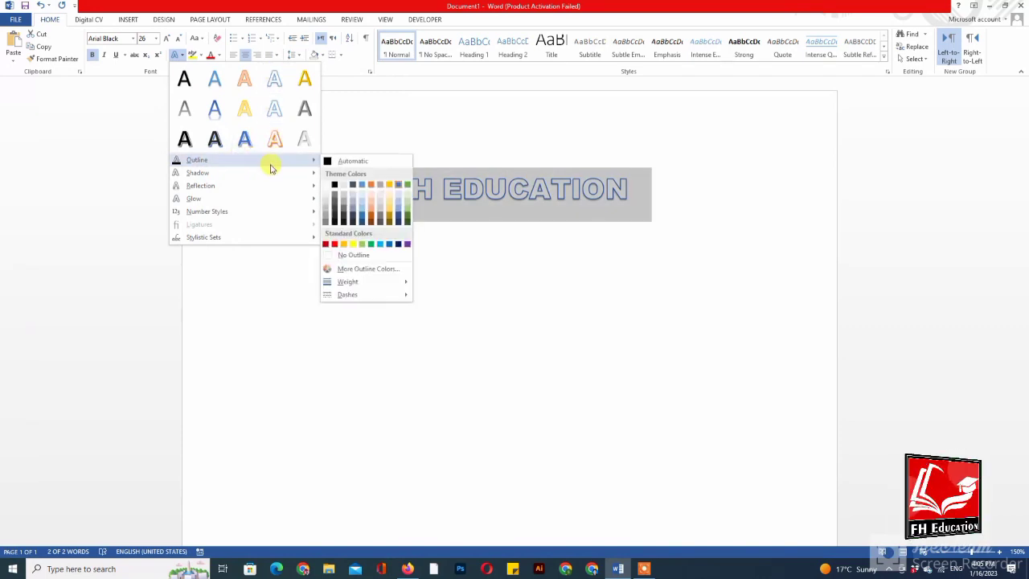
# Step: Give the heading a red outline and an outer shadow
pyautogui.click(328, 244)
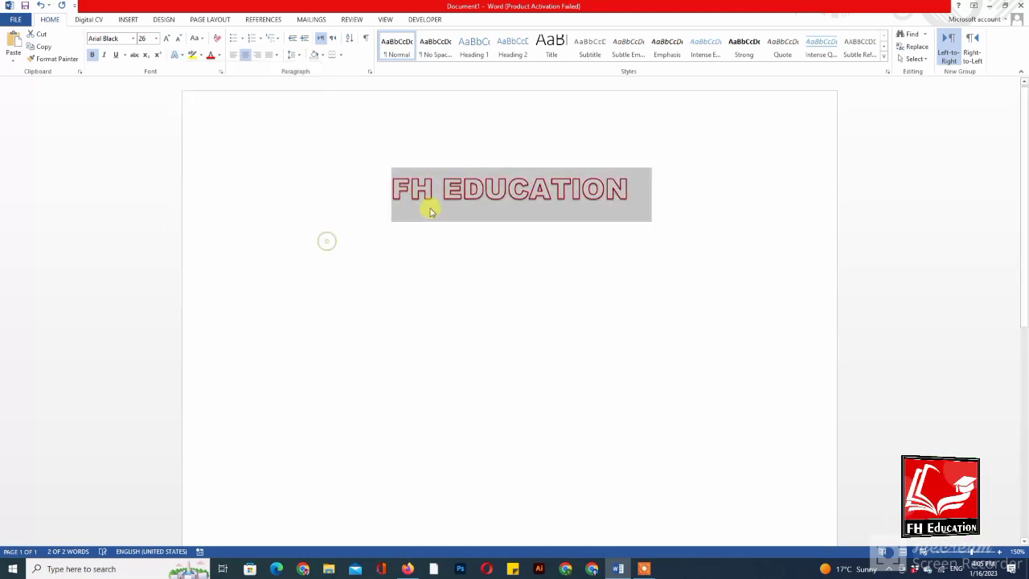
pyautogui.click(179, 56)
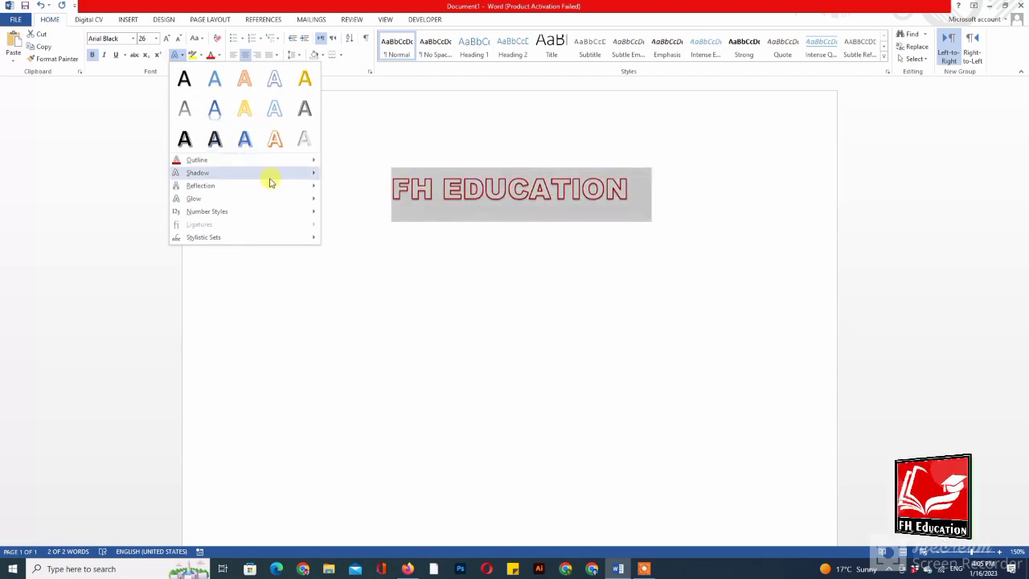
pyautogui.moveTo(270, 175)
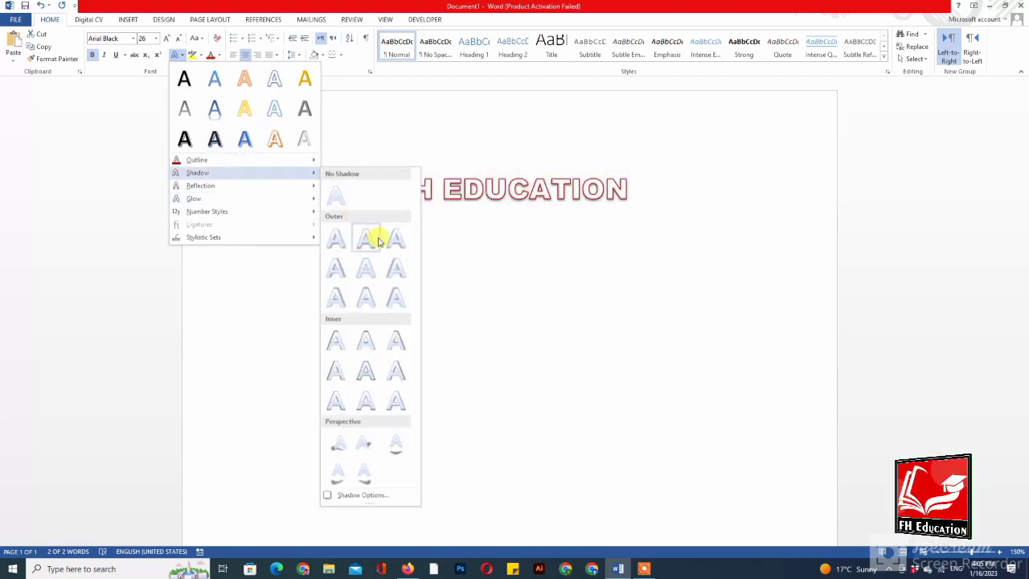
pyautogui.click(395, 300)
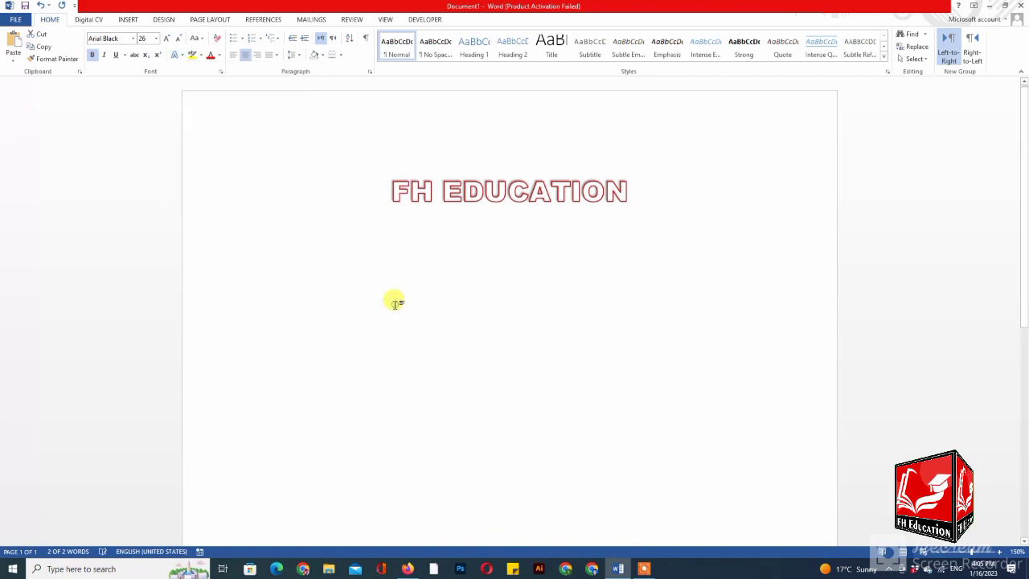
# Step: Add a half, touching reflection and an orange glow to the heading
pyautogui.click(182, 57)
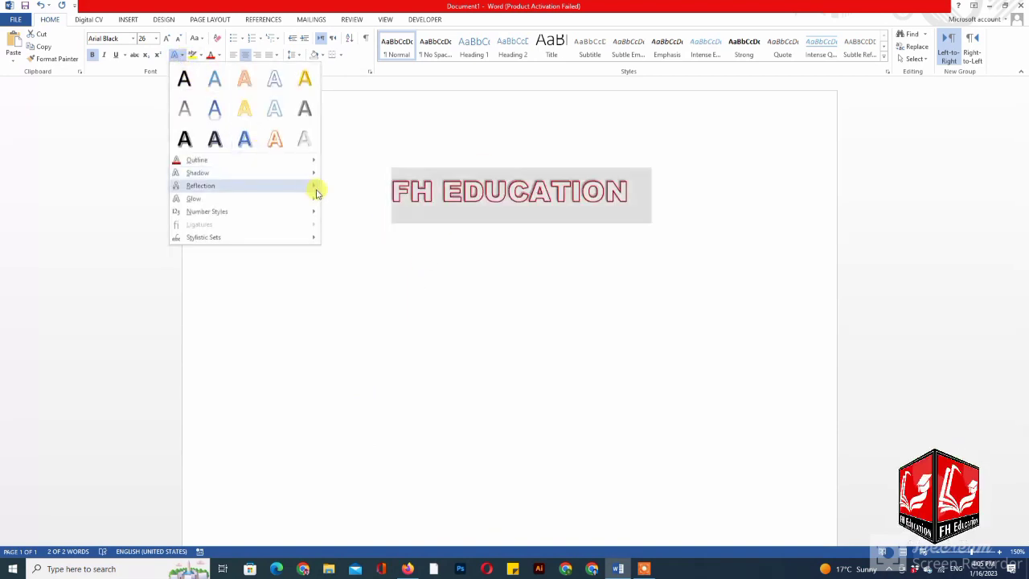
pyautogui.moveTo(316, 191)
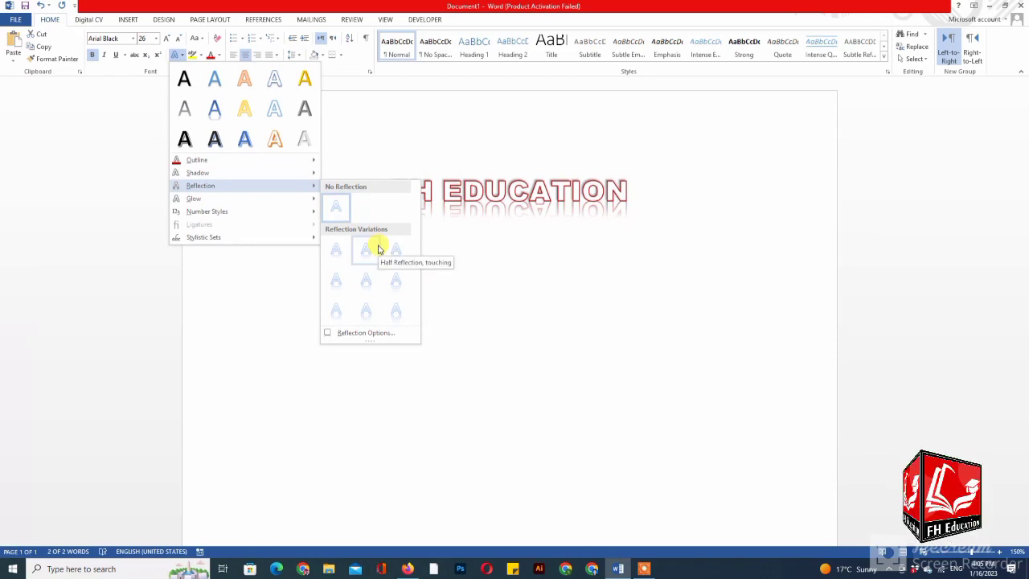
pyautogui.click(378, 249)
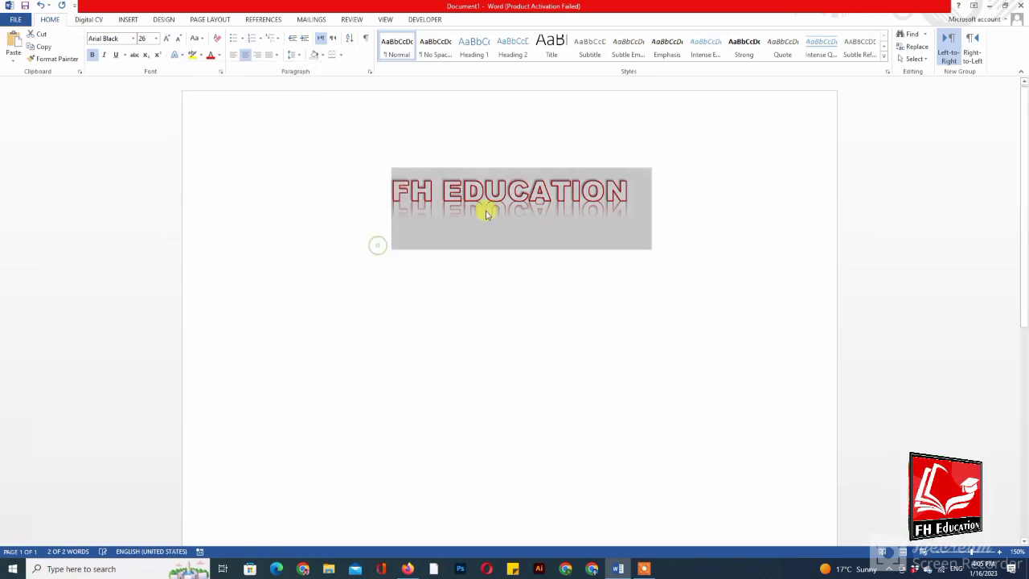
pyautogui.click(173, 56)
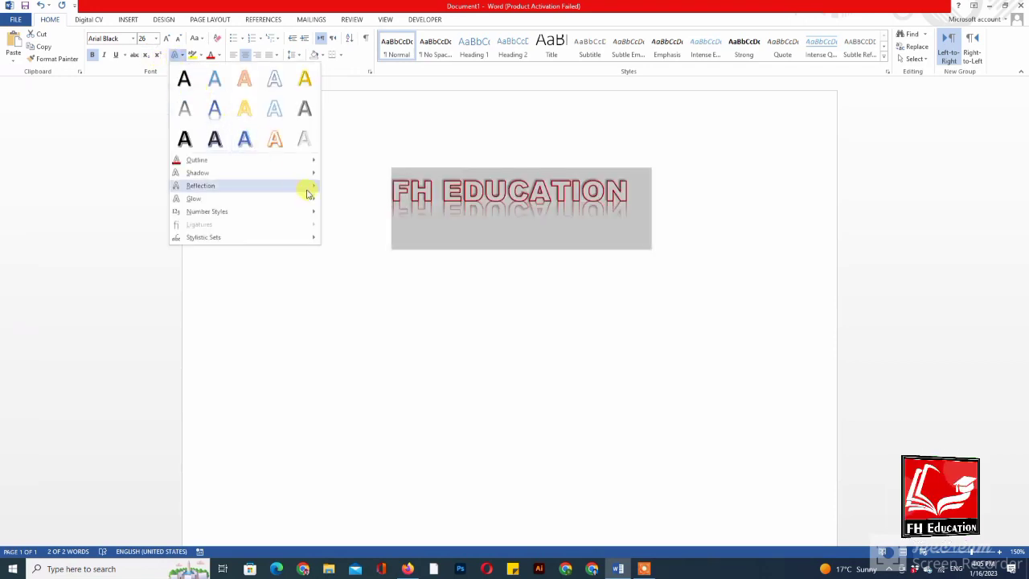
pyautogui.moveTo(312, 198)
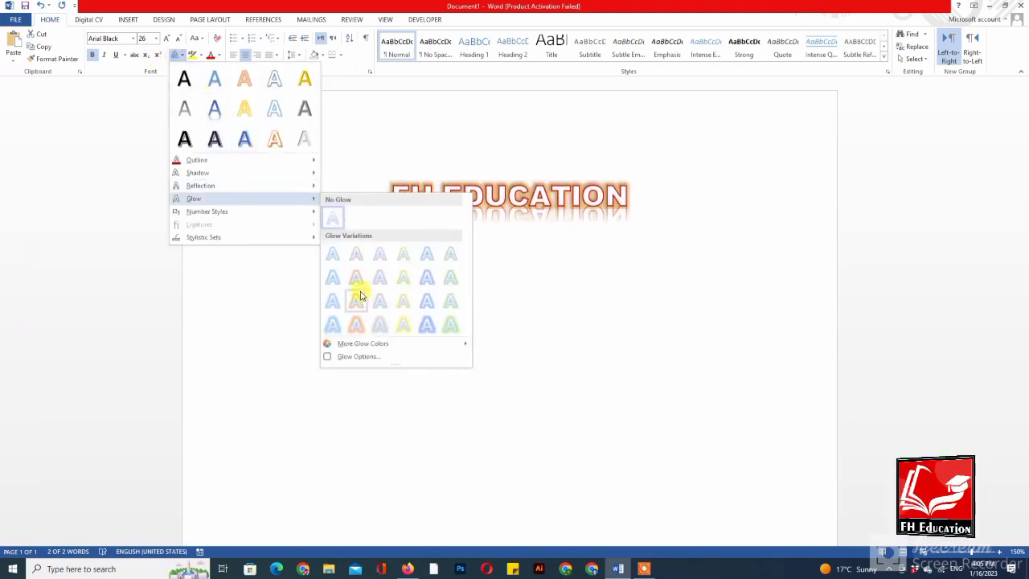
pyautogui.click(353, 297)
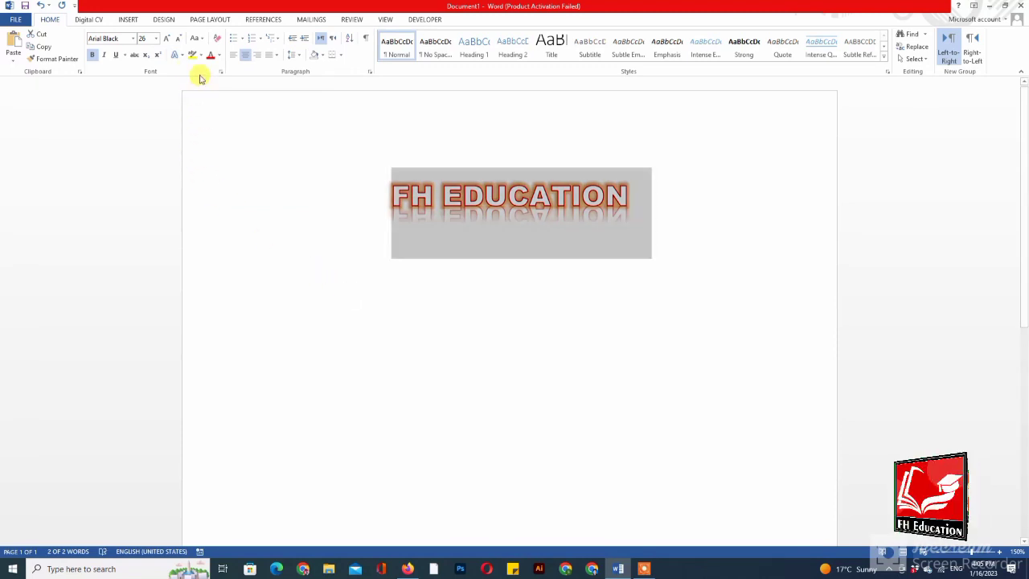
pyautogui.click(176, 58)
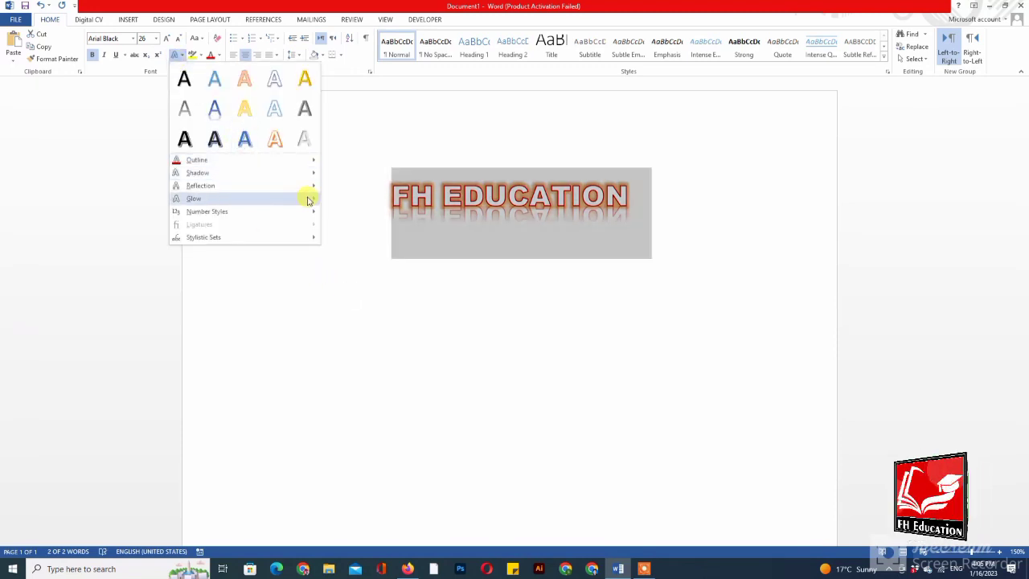
pyautogui.moveTo(309, 200)
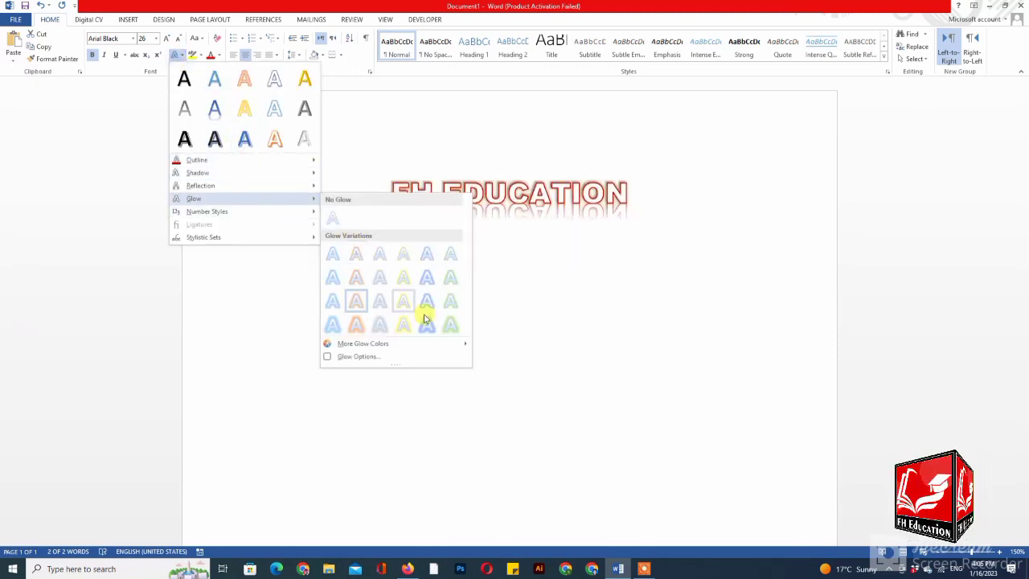
pyautogui.moveTo(465, 347)
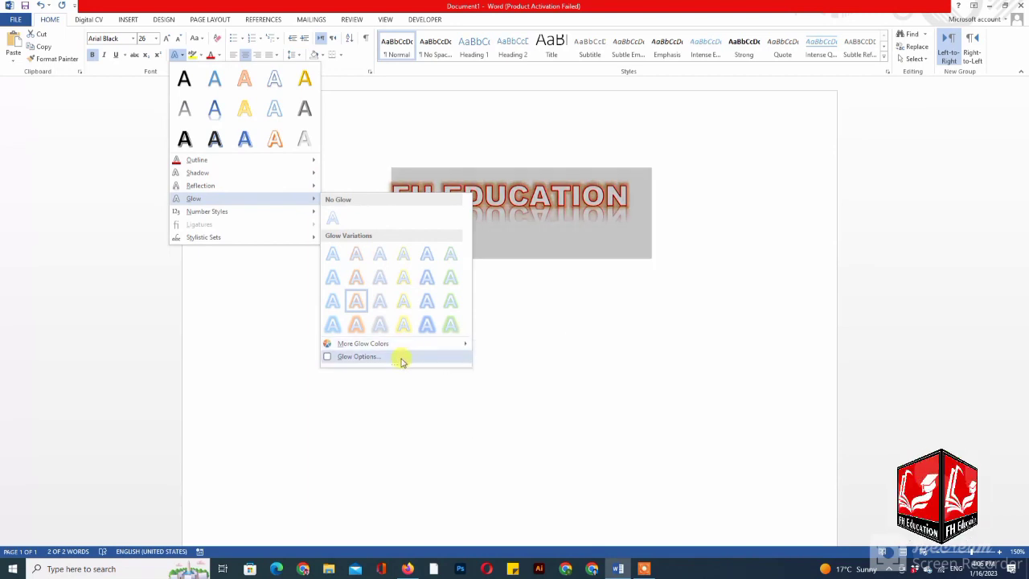
# Step: Raise the heading glow's transparency to 80% in the Format Text Effects pane, then close it
pyautogui.click(359, 356)
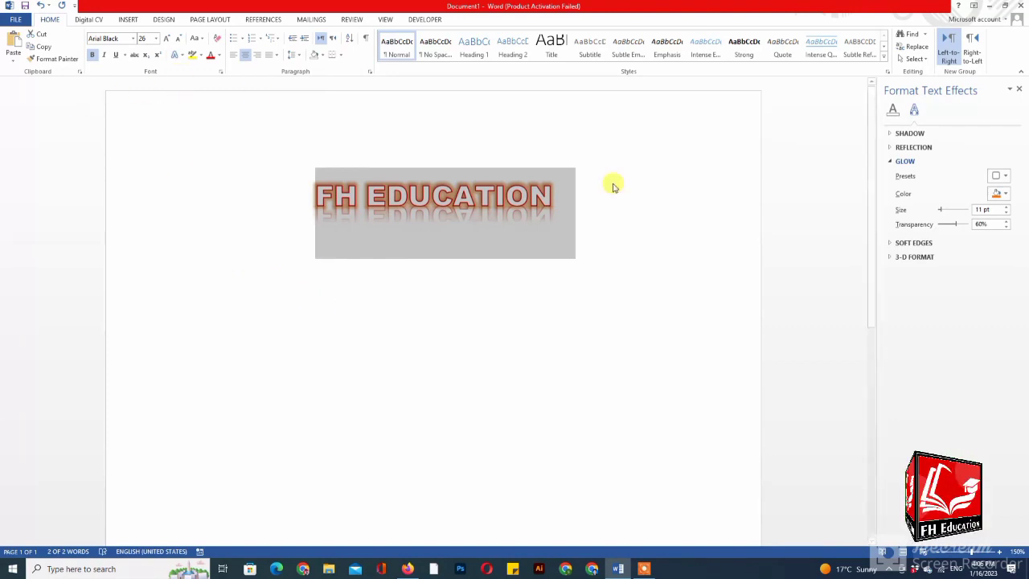
pyautogui.moveTo(954, 224); pyautogui.dragTo(964, 226)
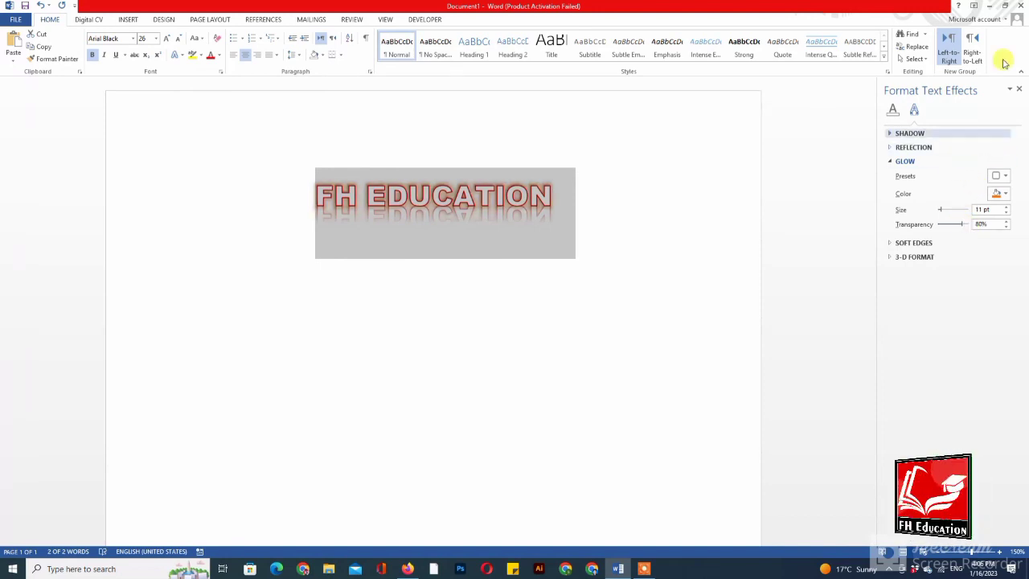
pyautogui.click(1018, 88)
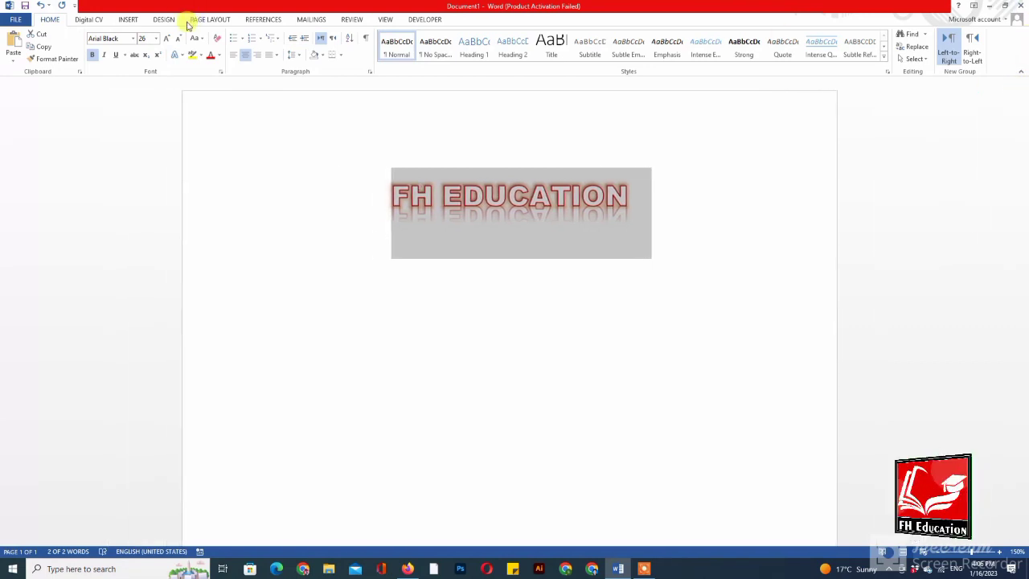
# Step: Apply an alternate stylistic set to the heading and start a new centred line below it
pyautogui.click(178, 54)
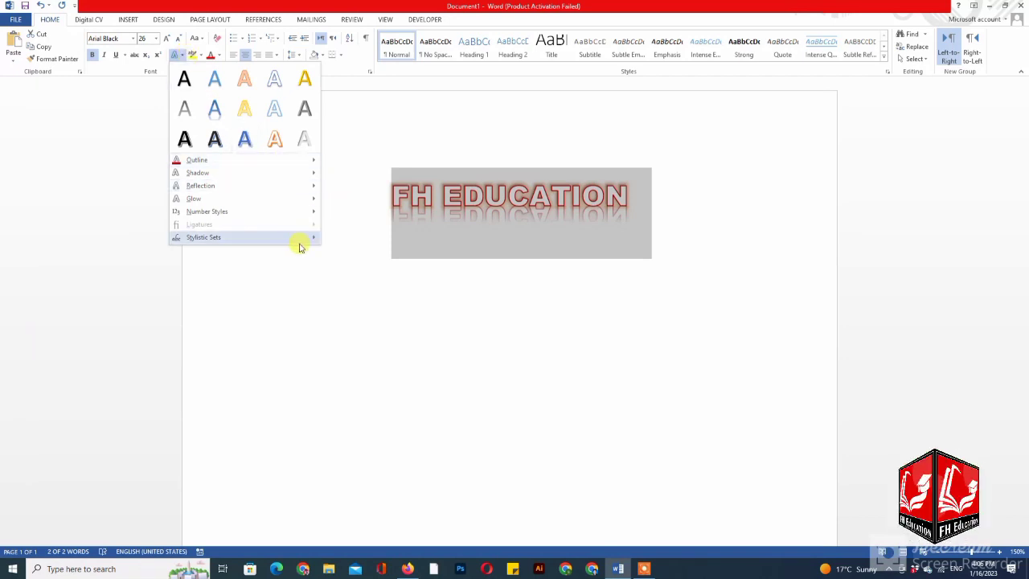
pyautogui.moveTo(300, 242)
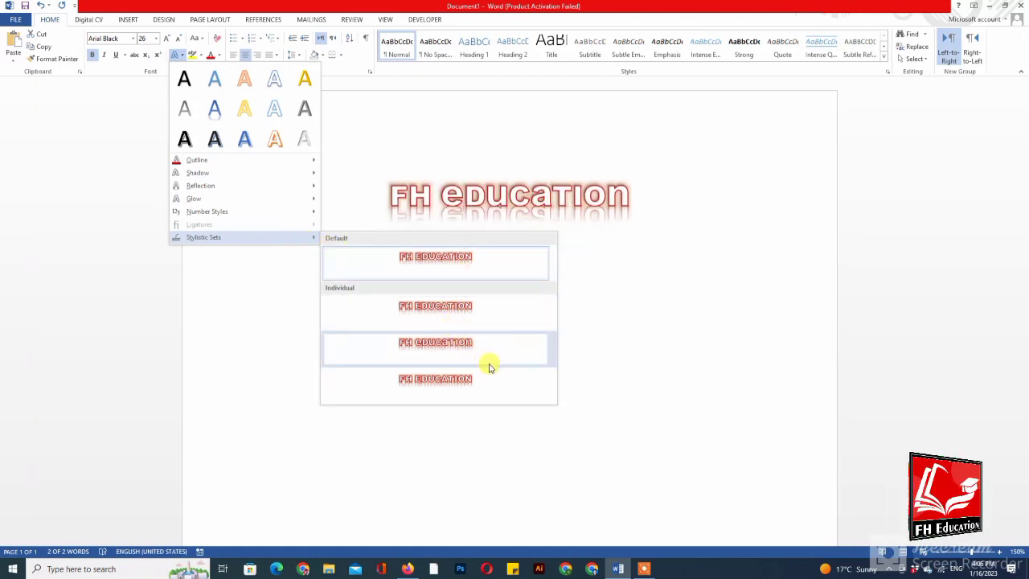
pyautogui.click(451, 354)
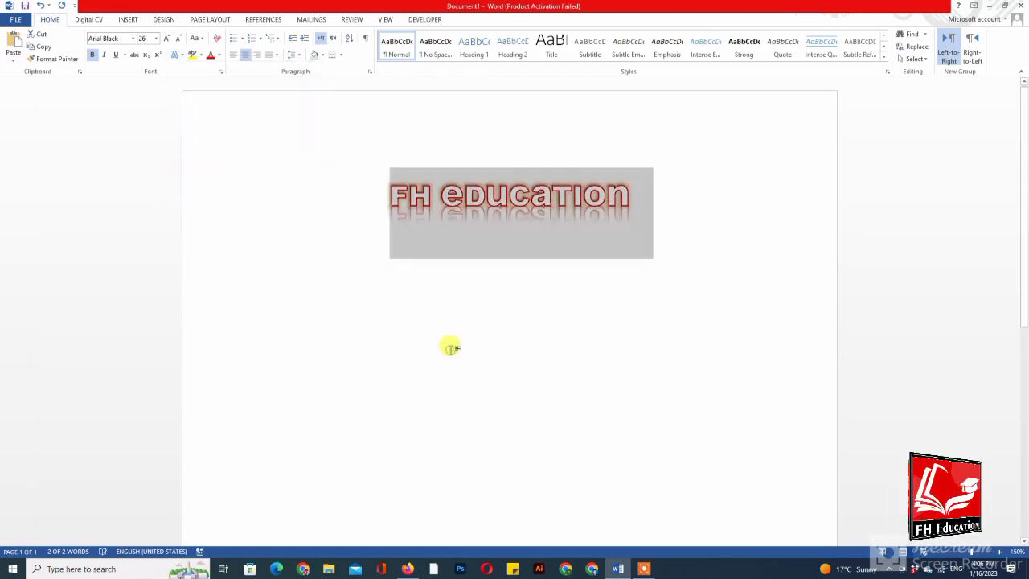
pyautogui.click(505, 272)
pyautogui.hotkey('ctrl', 'a')
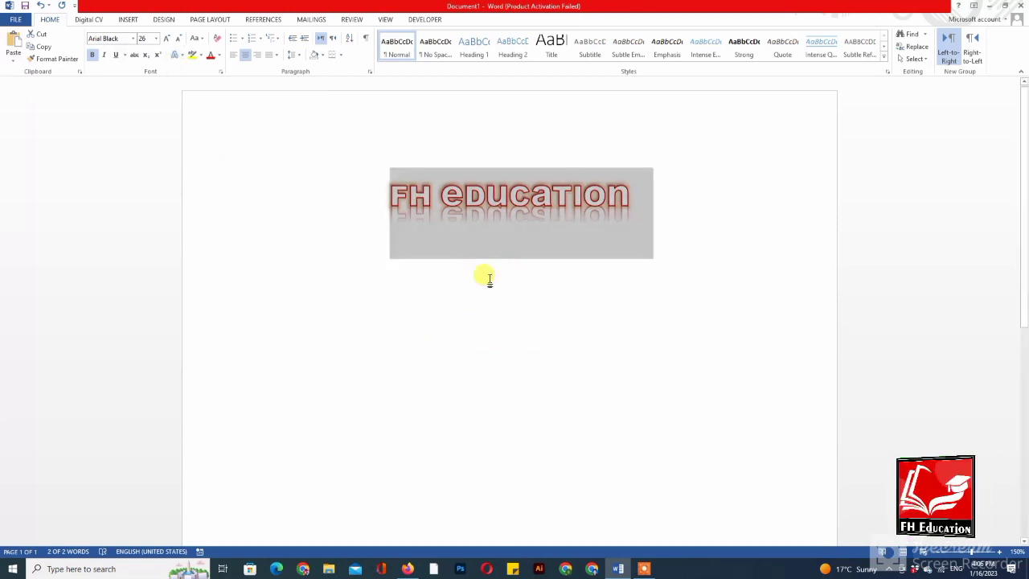
pyautogui.click(490, 278)
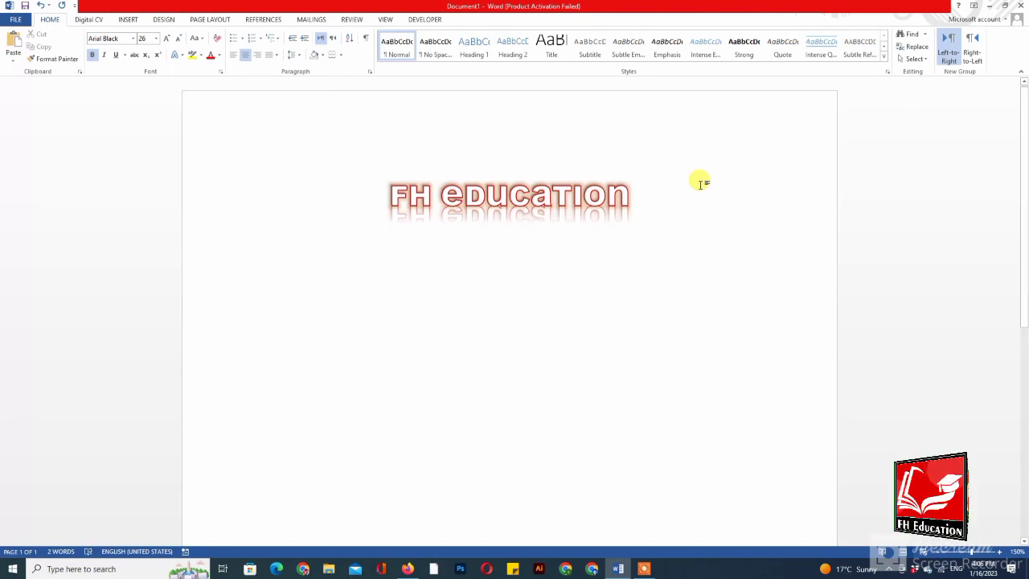
pyautogui.press('Return')
pyautogui.press('Return')
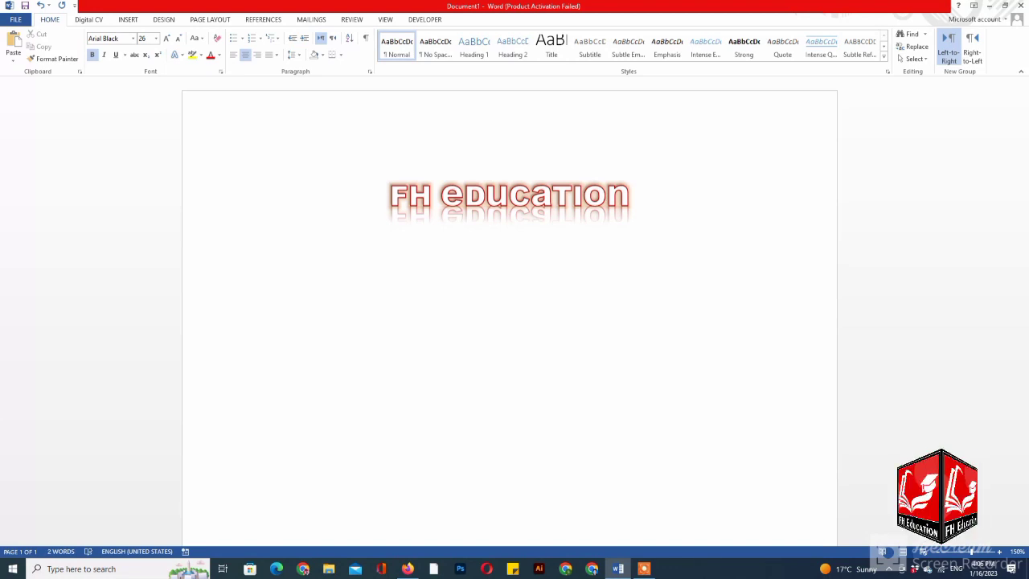
# Step: Type 'education' on the new line followed by a superscript '22'
pyautogui.write('educat')
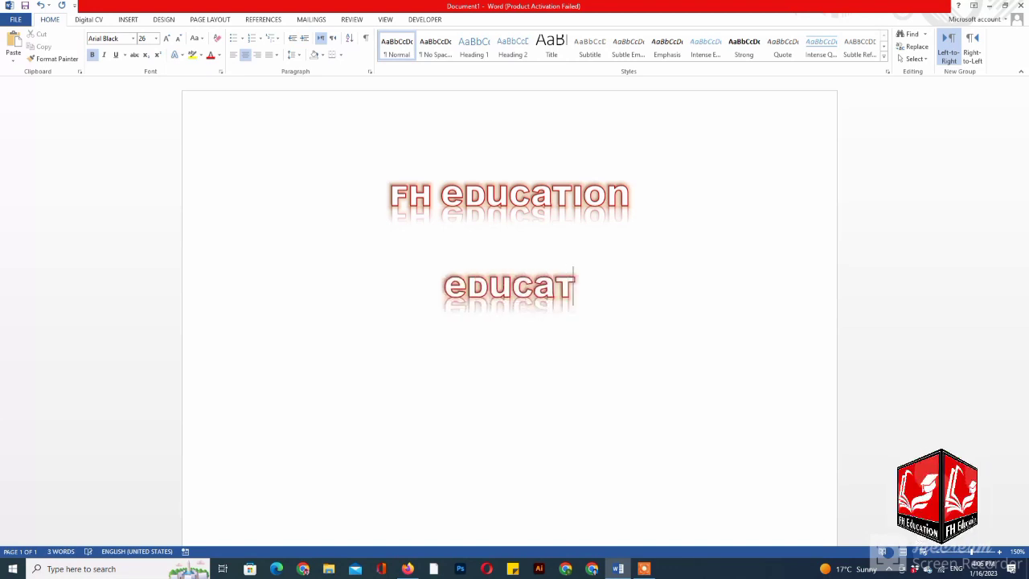
pyautogui.write('ion')
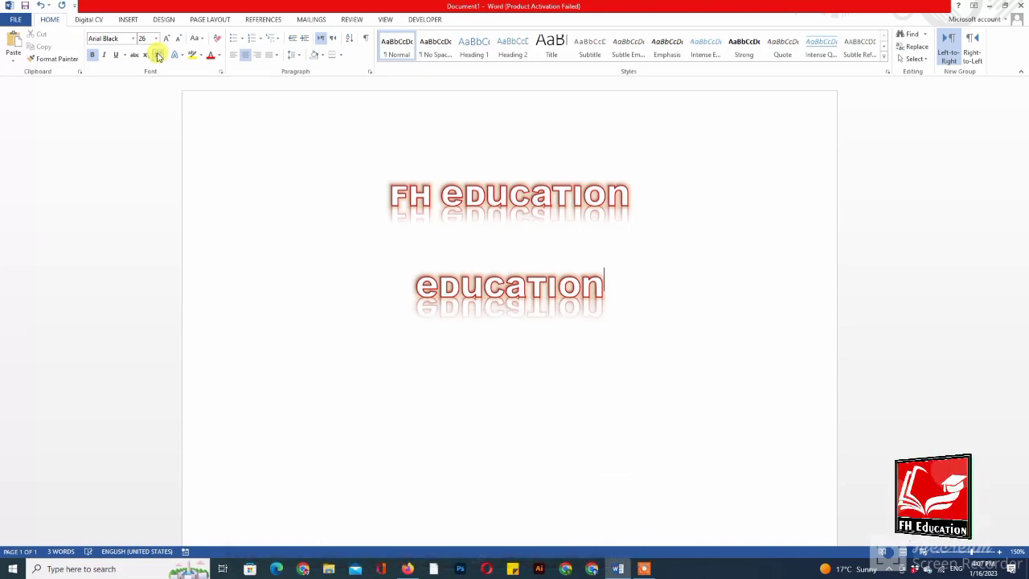
pyautogui.write('22')
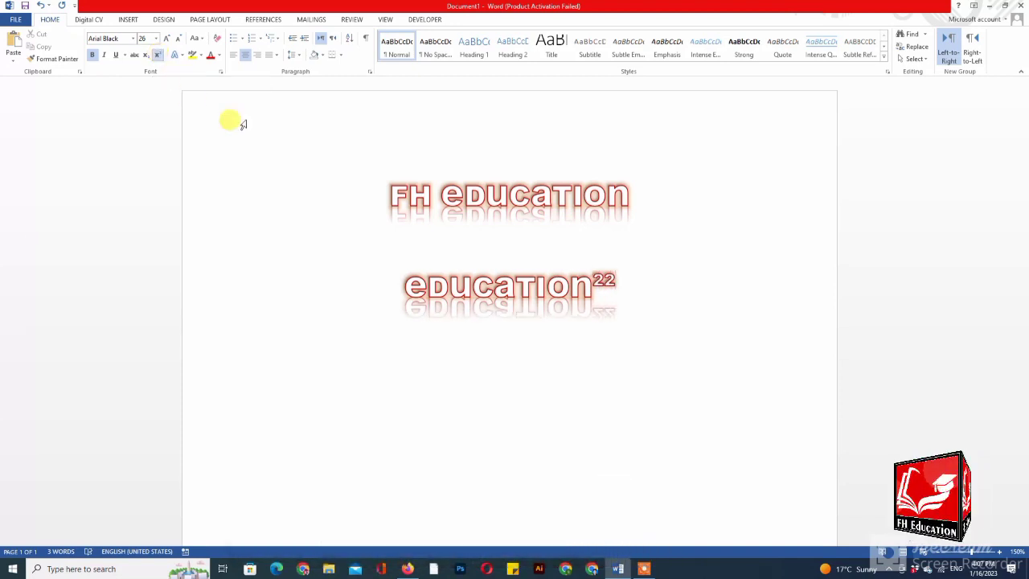
pyautogui.click(635, 207)
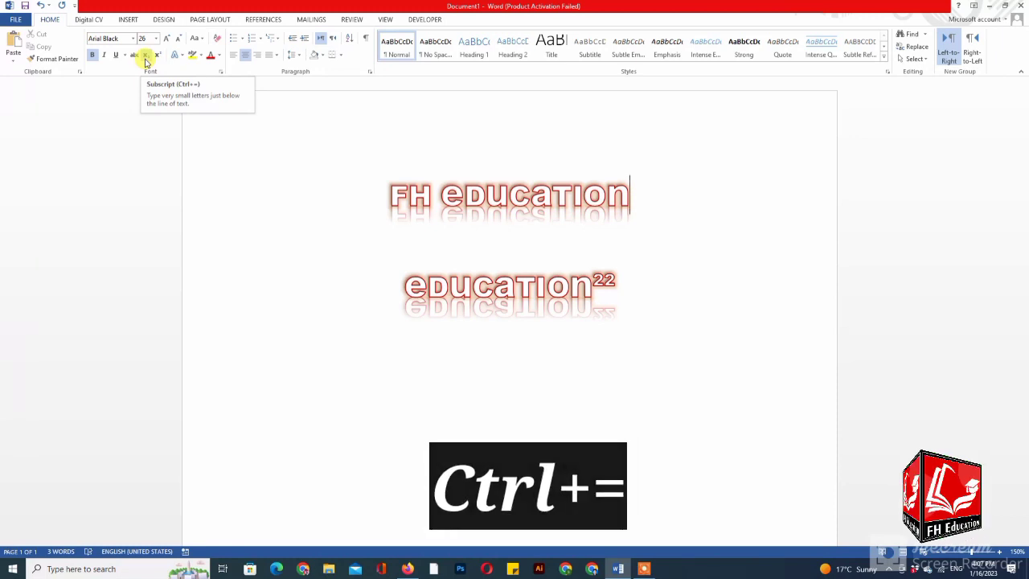
# Step: Append a subscript '33' to the end of the FH EDUCATION heading
pyautogui.hotkey('ctrl', '=')
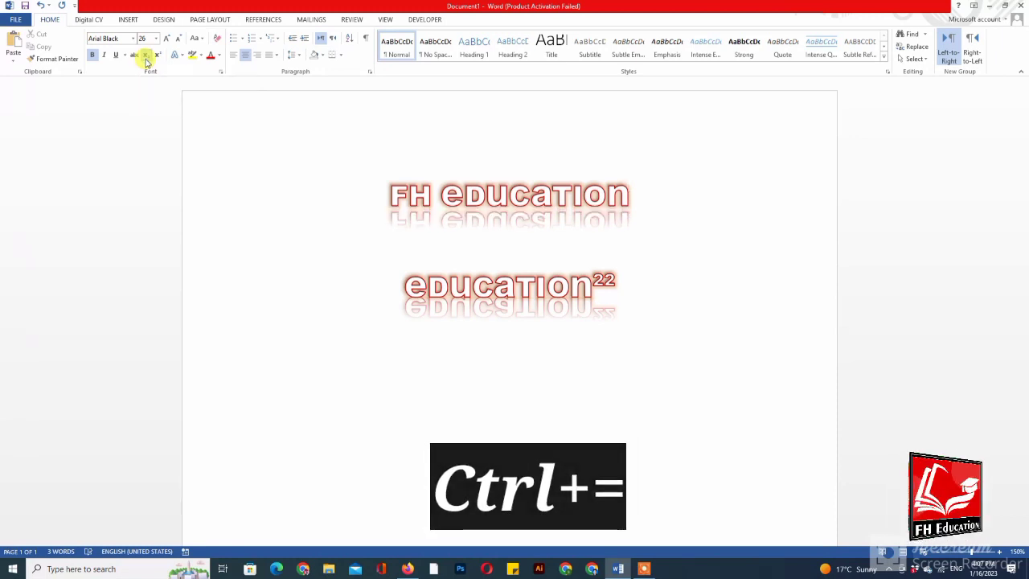
pyautogui.write('33')
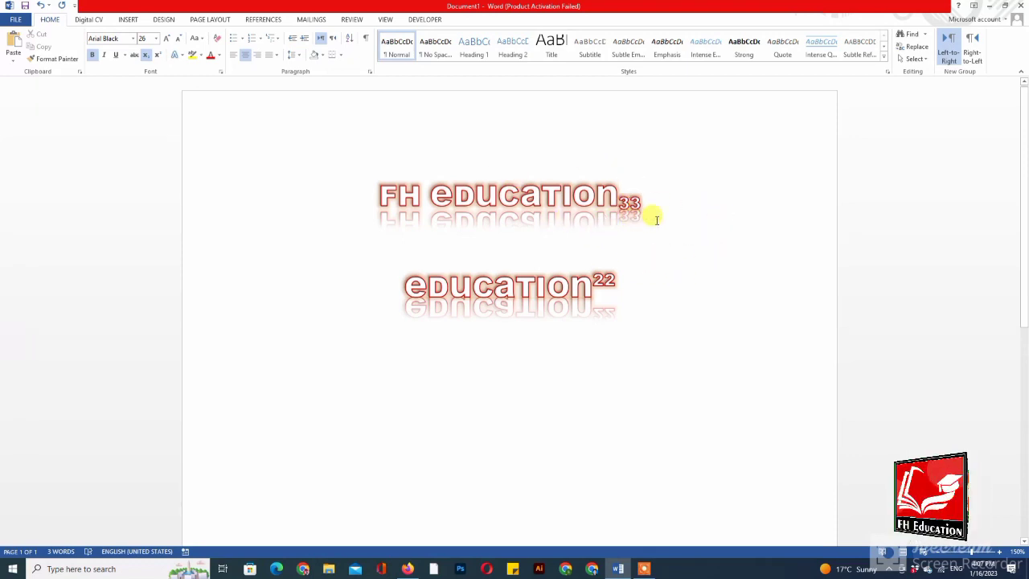
pyautogui.click(634, 323)
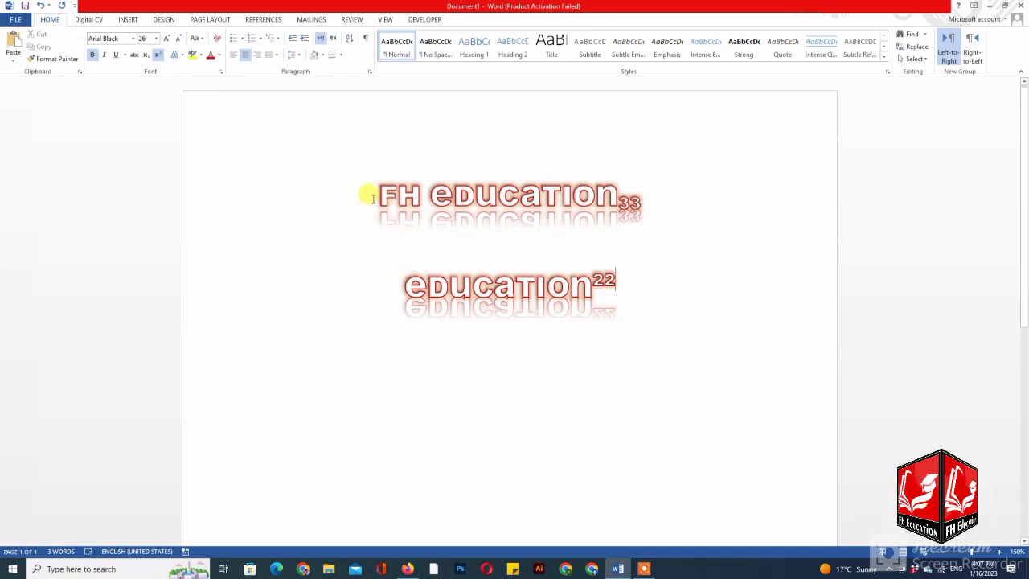
# Step: Select the heading line with its subscript 33 and apply strikethrough
pyautogui.moveTo(372, 197); pyautogui.dragTo(551, 206)
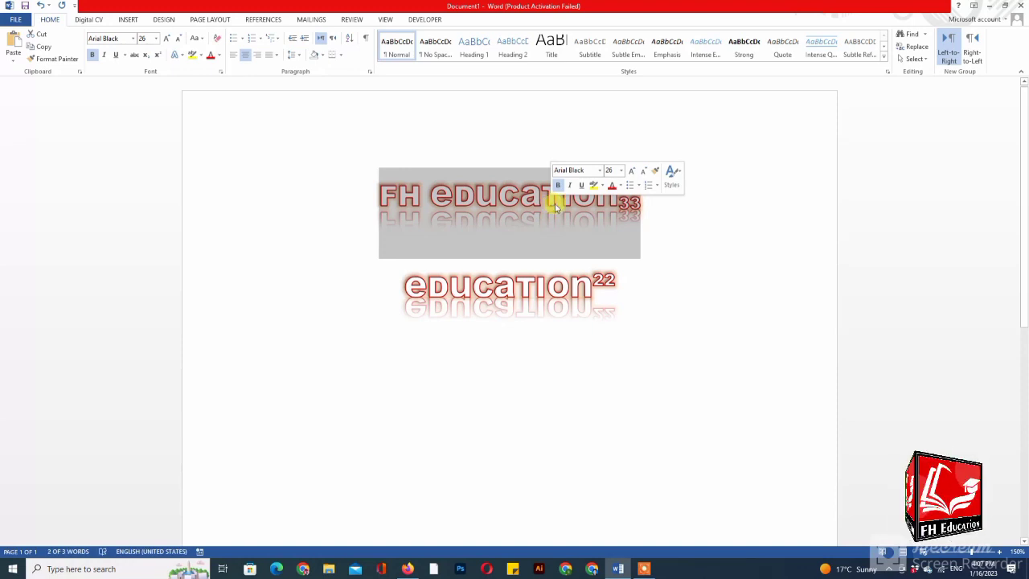
pyautogui.click(572, 200)
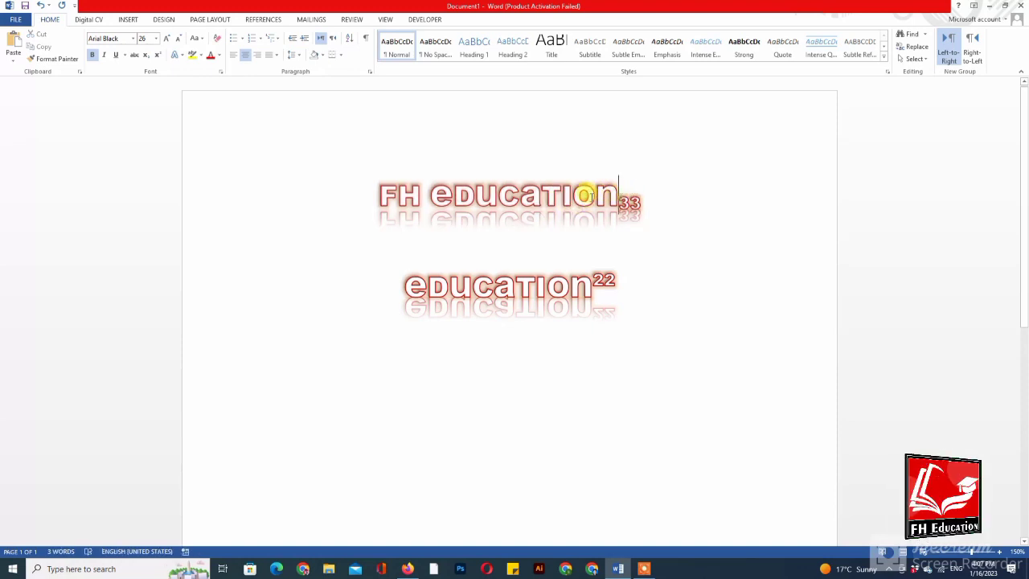
pyautogui.moveTo(592, 195); pyautogui.dragTo(385, 204)
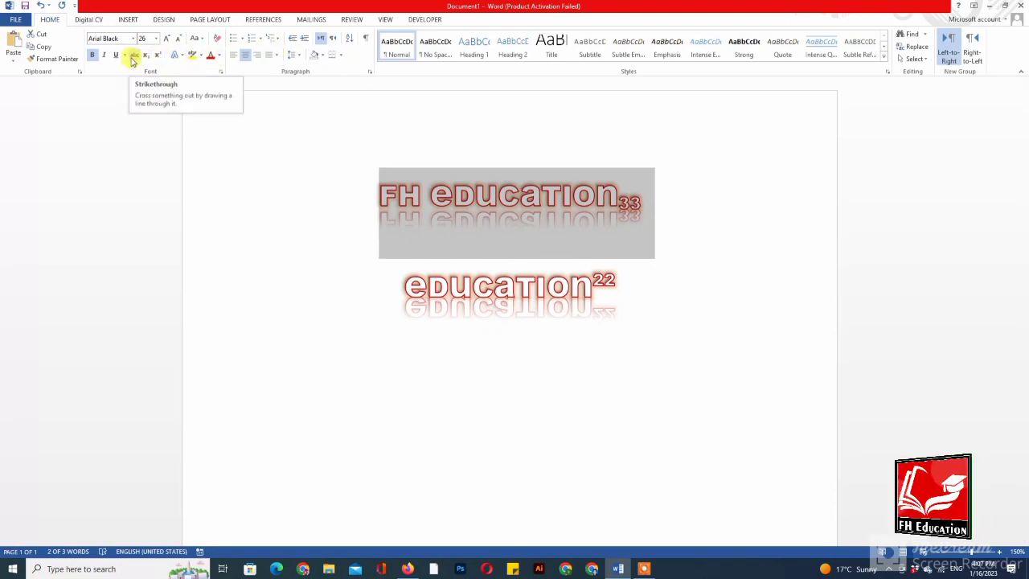
pyautogui.click(133, 58)
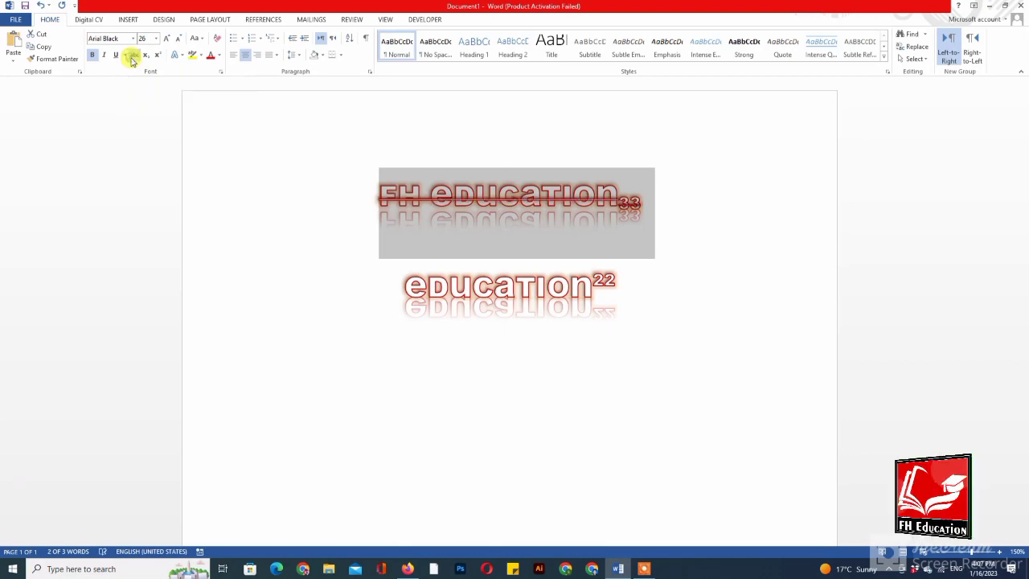
pyautogui.click(341, 167)
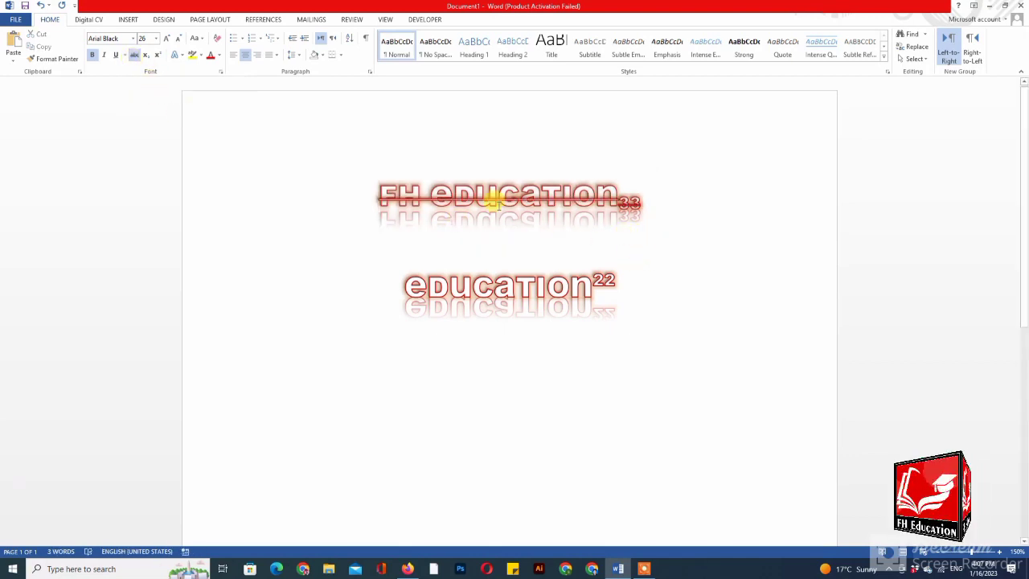
pyautogui.scroll(-3, 688, 249)
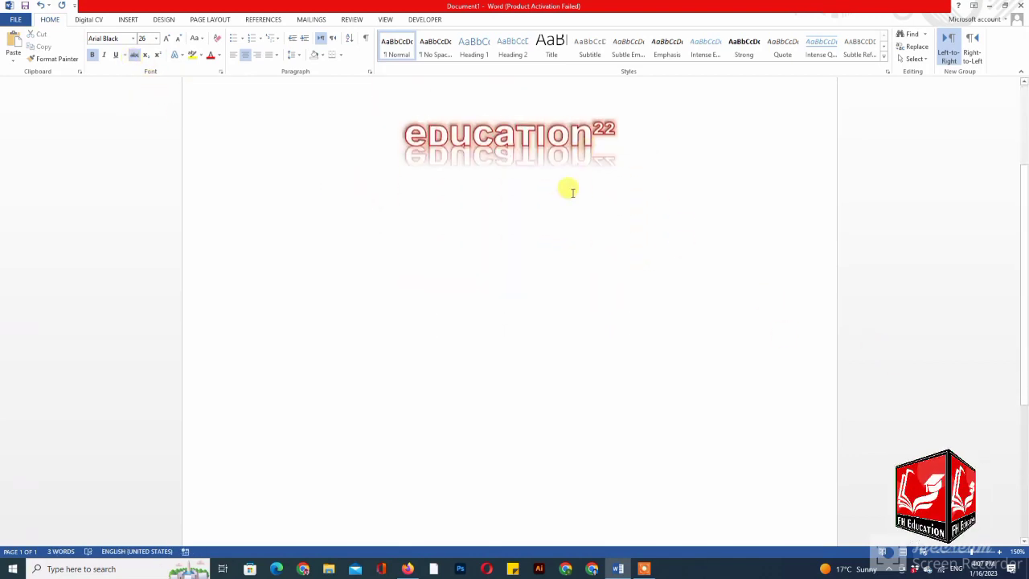
pyautogui.scroll(3, 475, 135)
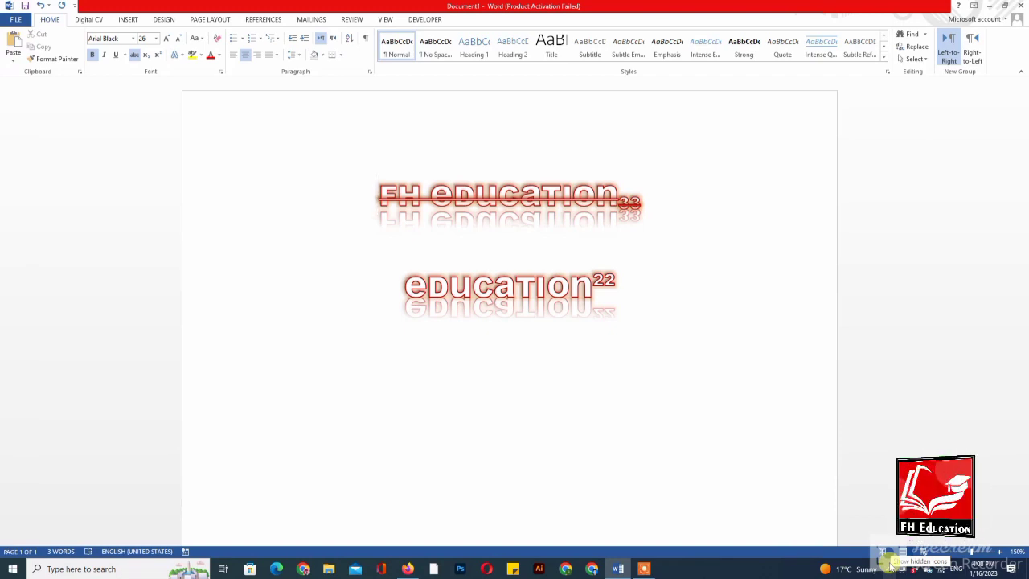
# Step: Select both text lines and delete them, leaving an empty page with 0 words
pyautogui.click(888, 564)
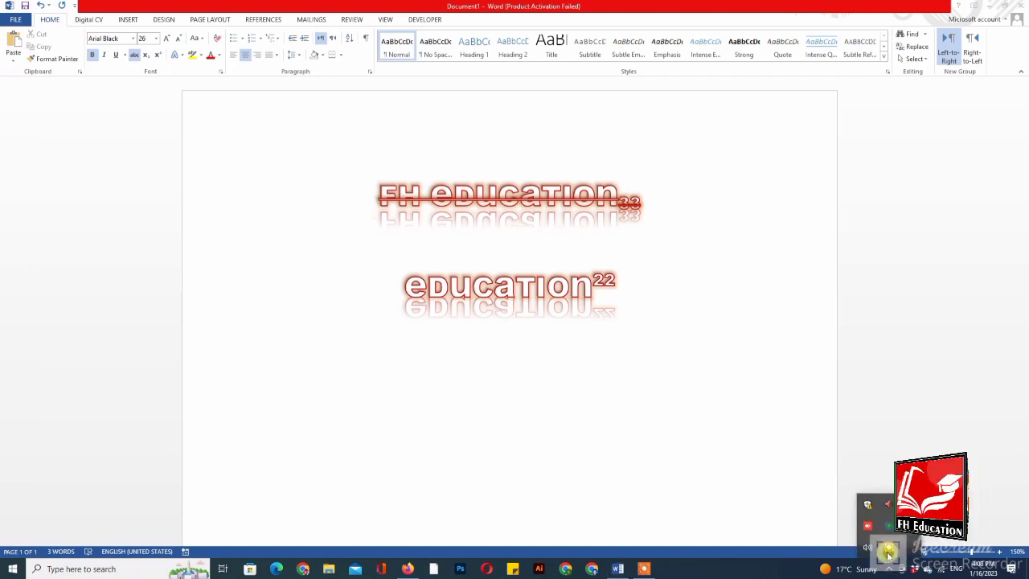
pyautogui.click(887, 552)
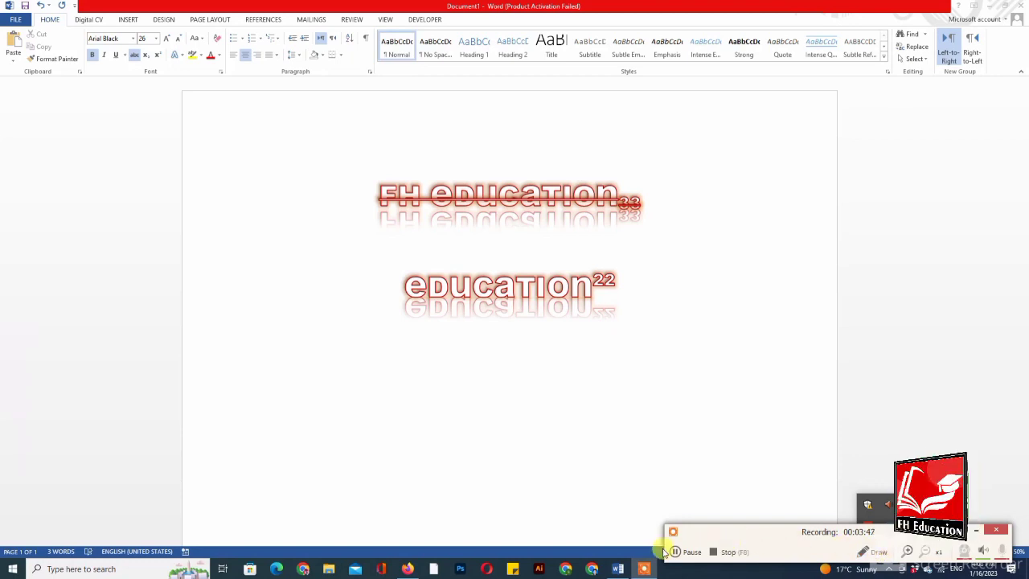
pyautogui.moveTo(675, 341); pyautogui.dragTo(381, 126)
pyautogui.press('Delete')
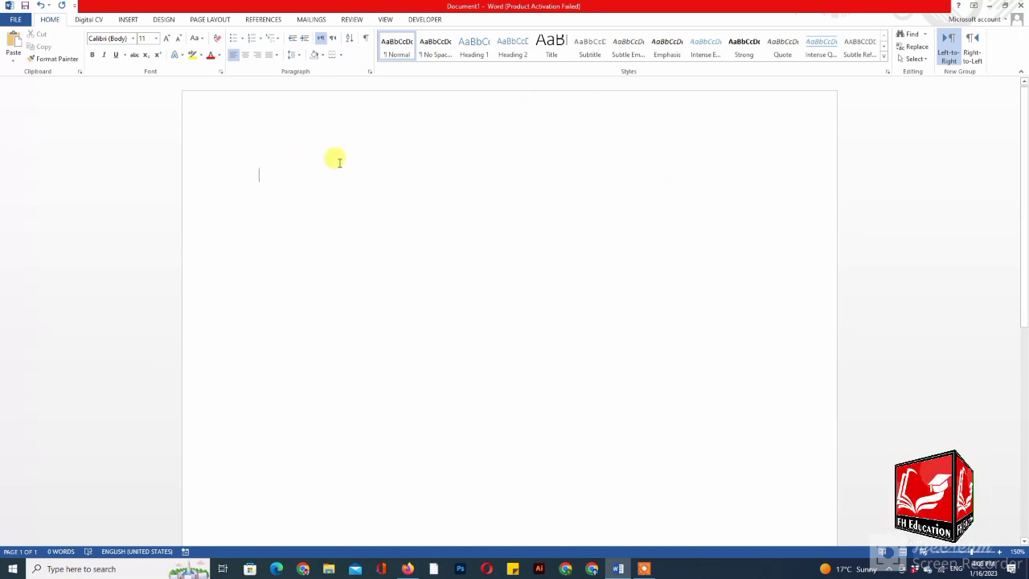
# Step: Generate five paragraphs of sample text by entering =rand(5) in the blank document
pyautogui.write('=')
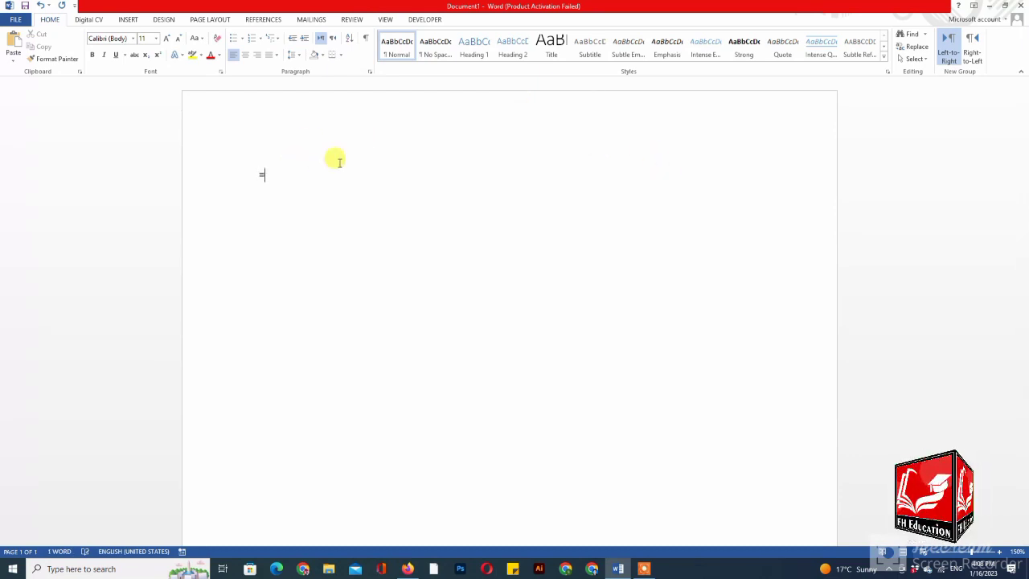
pyautogui.write('rand(5')
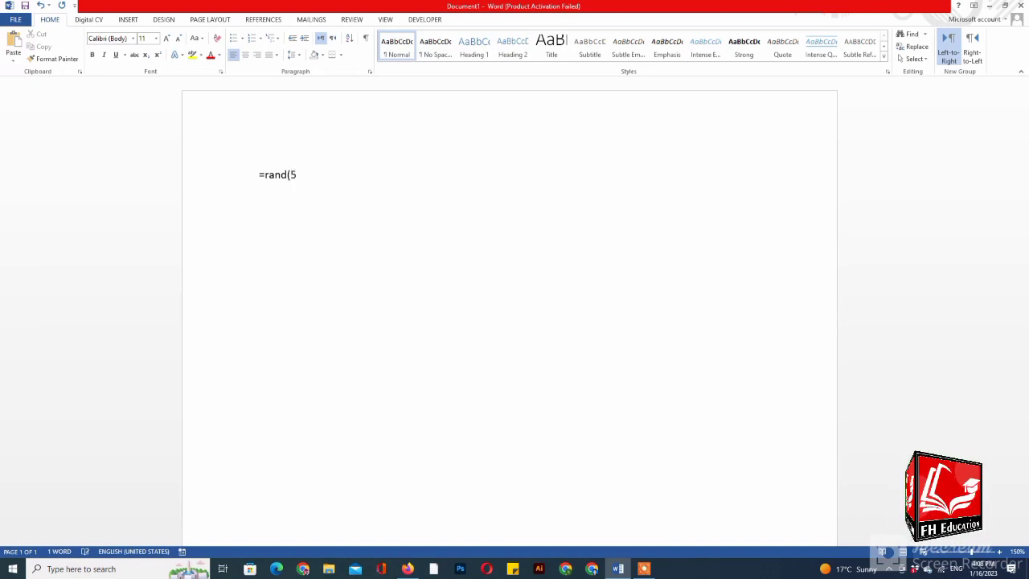
pyautogui.press('Return')
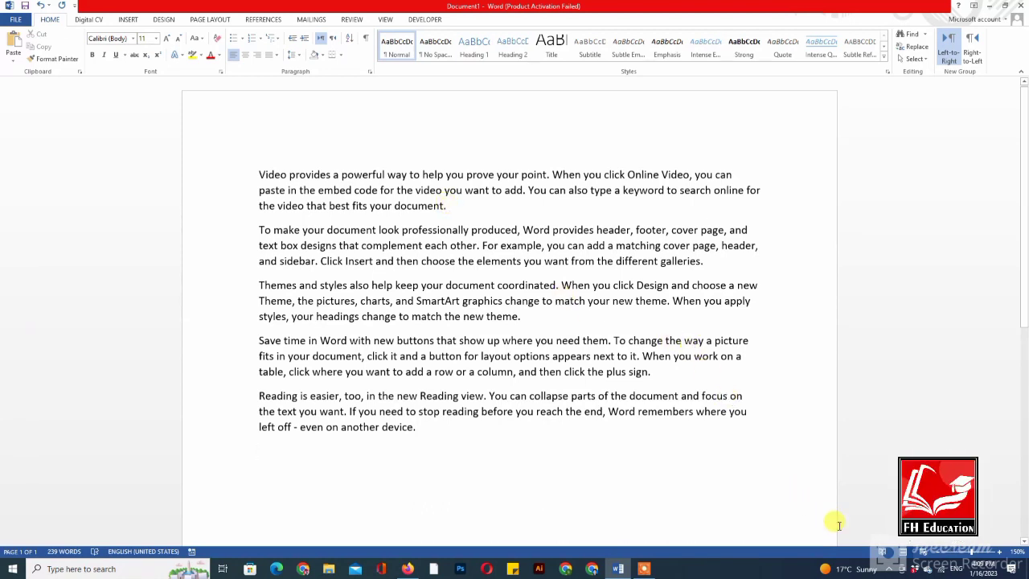
# Step: Center-align the first paragraph, beginning 'Video provides a powerful way'
pyautogui.click(888, 568)
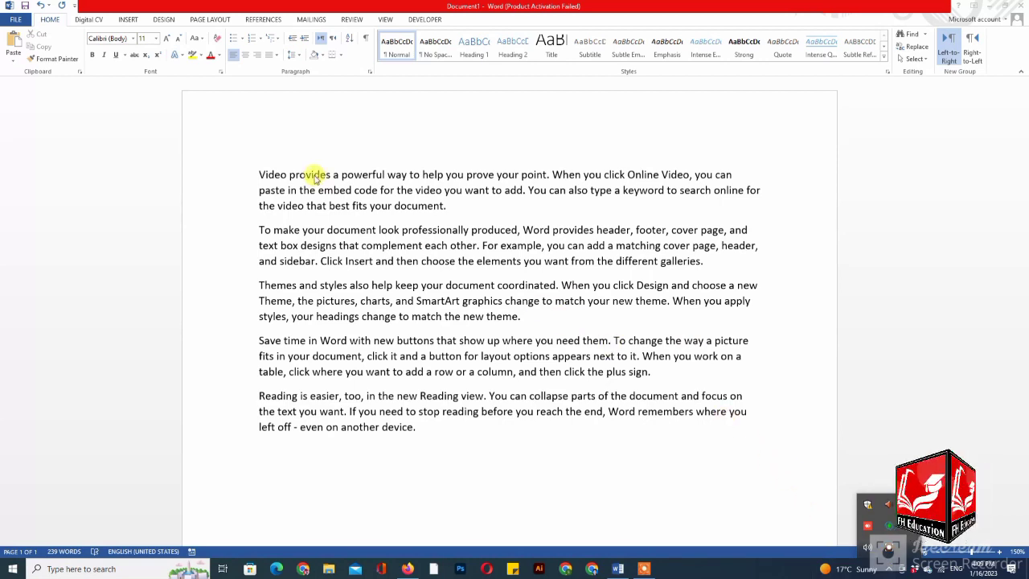
pyautogui.hotkey('ctrl', 'l')
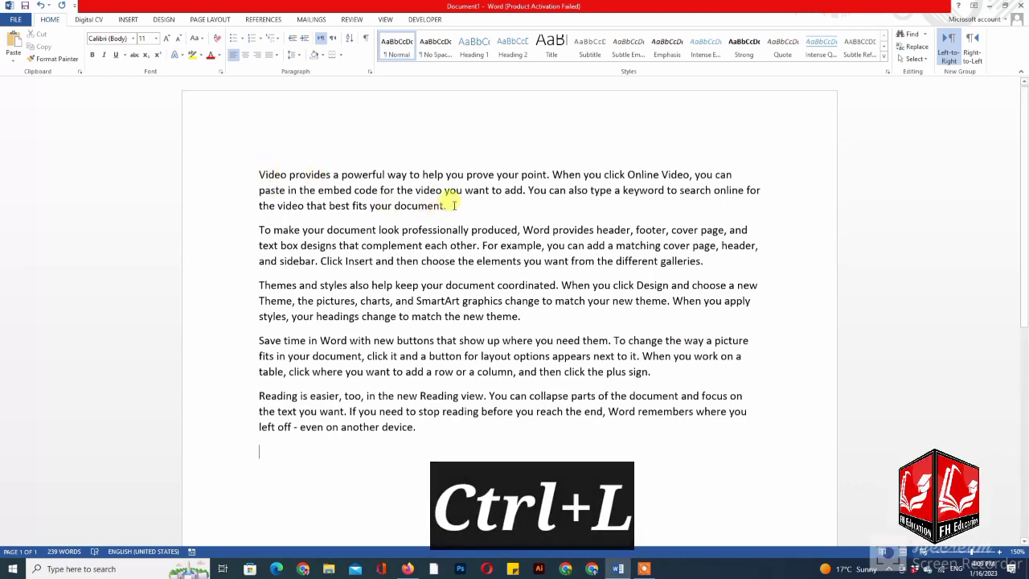
pyautogui.moveTo(446, 206); pyautogui.dragTo(239, 164)
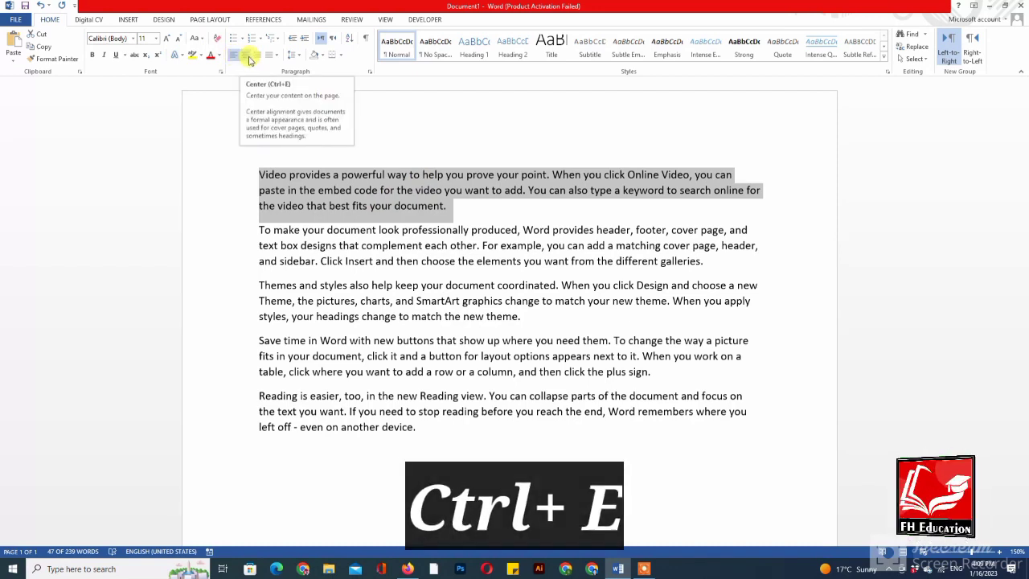
pyautogui.hotkey('ctrl', 'e')
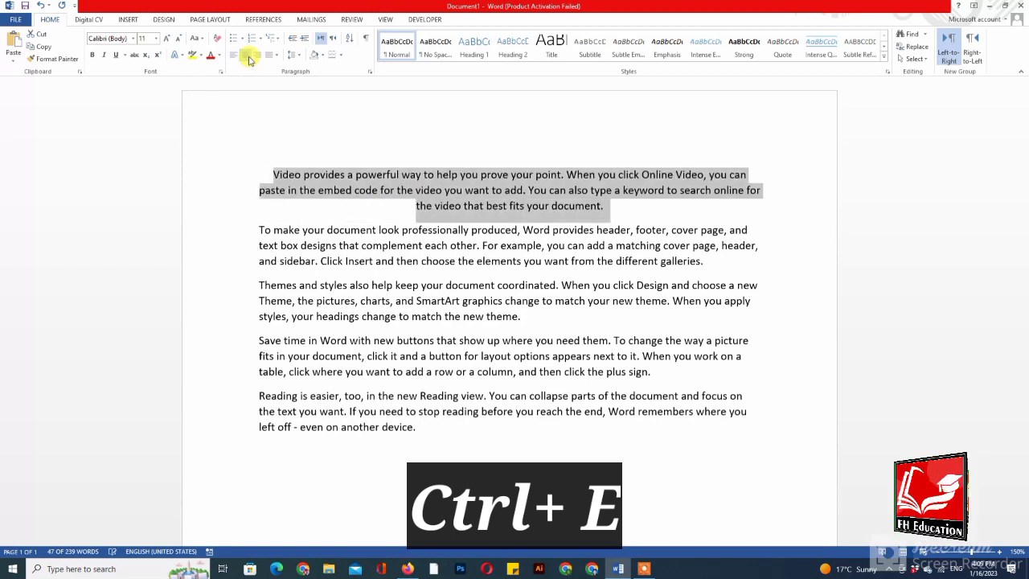
pyautogui.click(464, 206)
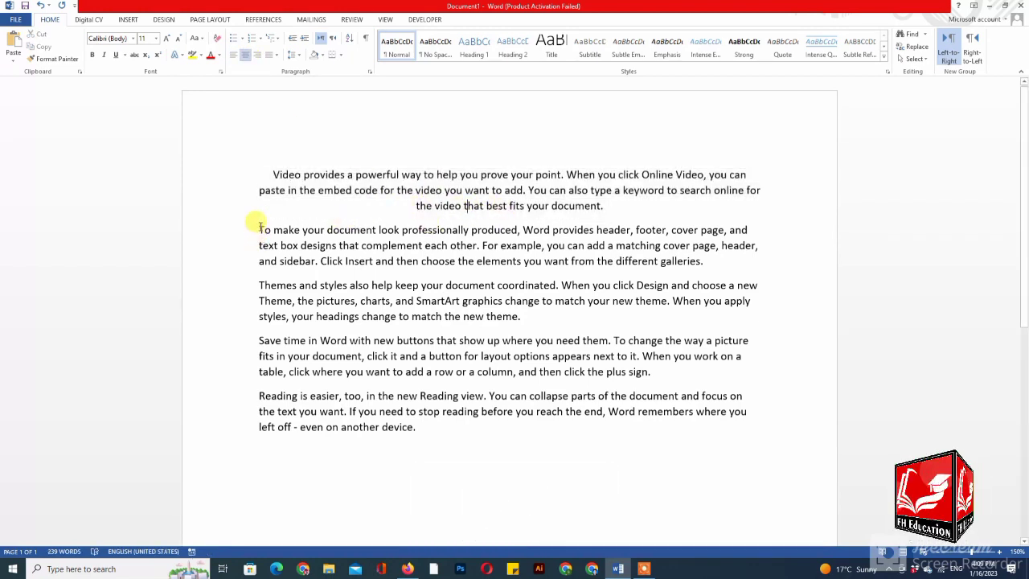
# Step: Right-align the second sample paragraph
pyautogui.moveTo(259, 231)
pyautogui.mouseDown()
pyautogui.moveTo(664, 247)
pyautogui.moveTo(689, 260)
pyautogui.mouseUp()
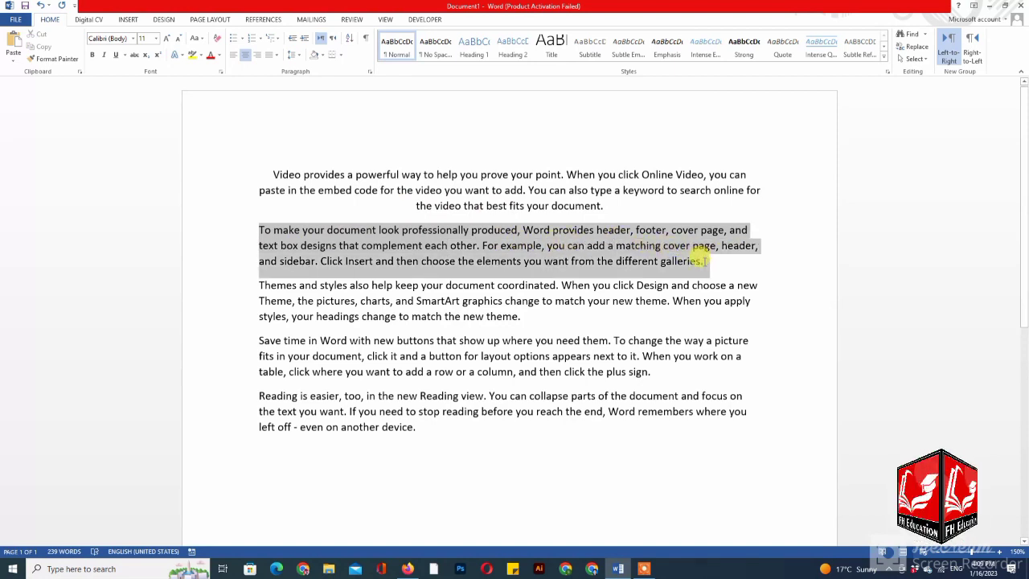
pyautogui.hotkey('ctrl', 'r')
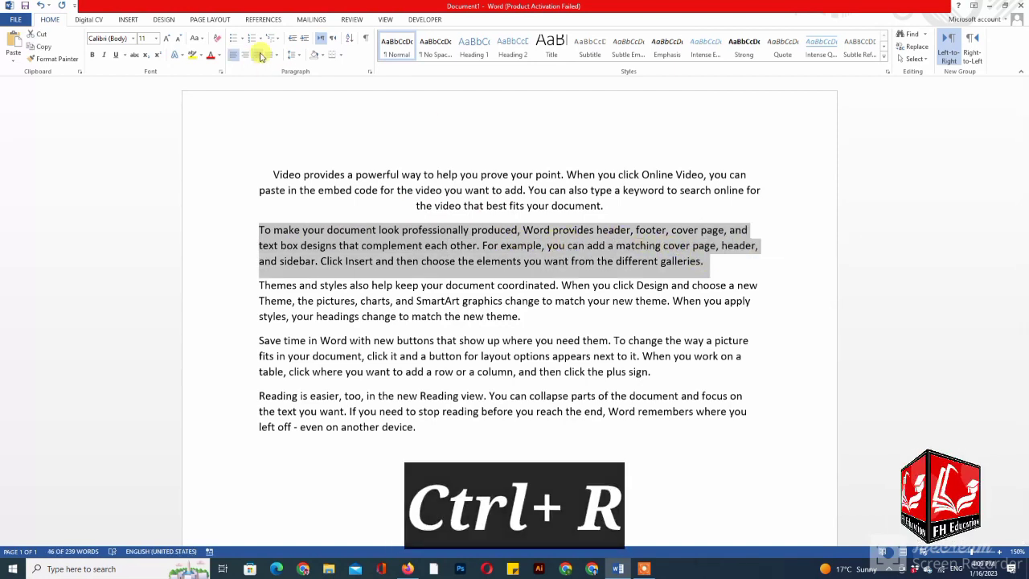
pyautogui.click(260, 55)
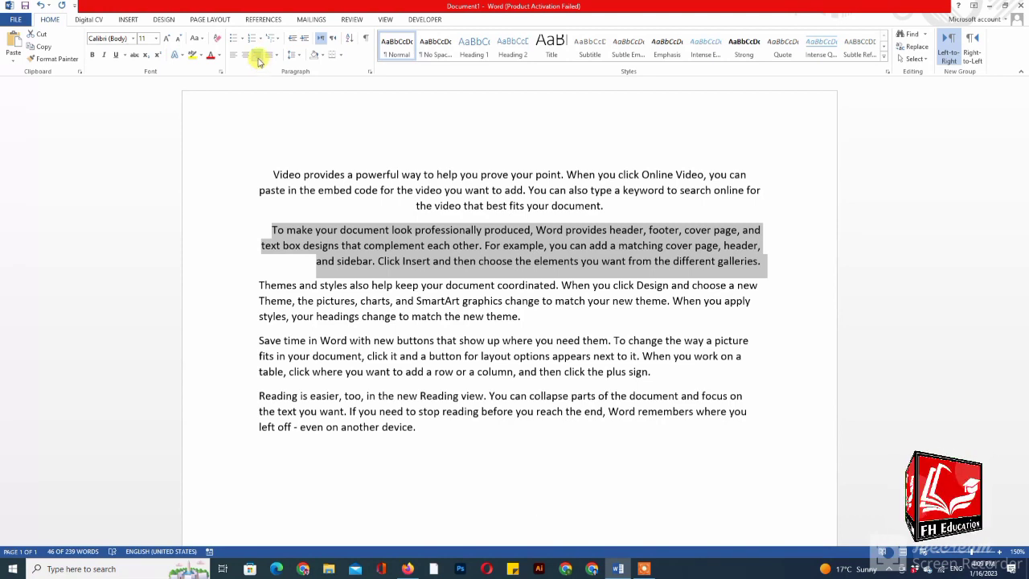
pyautogui.click(462, 290)
# Step: Lengthen the third paragraph by pasting another copy of 'change to match the new theme'
pyautogui.moveTo(522, 316); pyautogui.dragTo(259, 285)
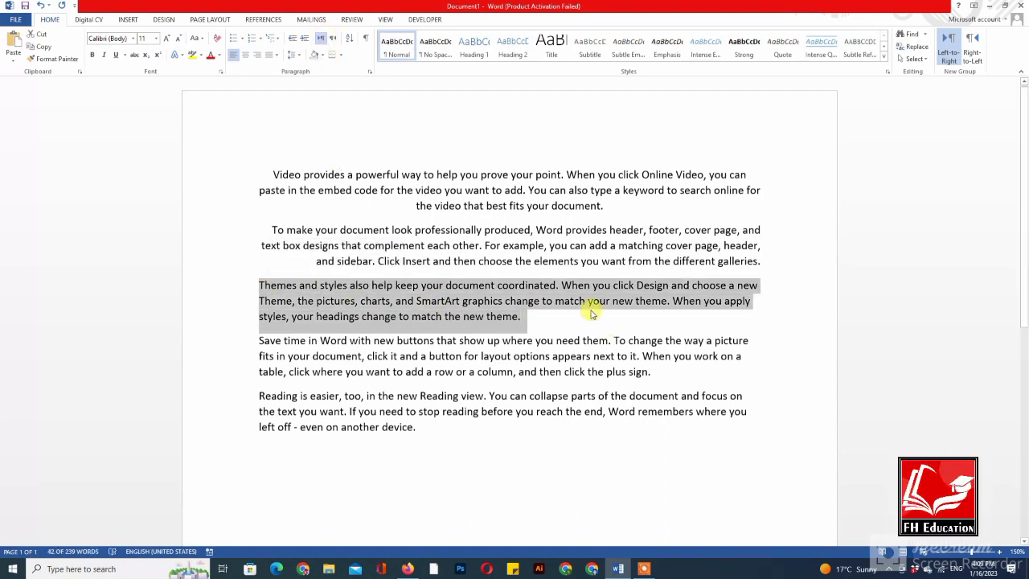
pyautogui.click(524, 317)
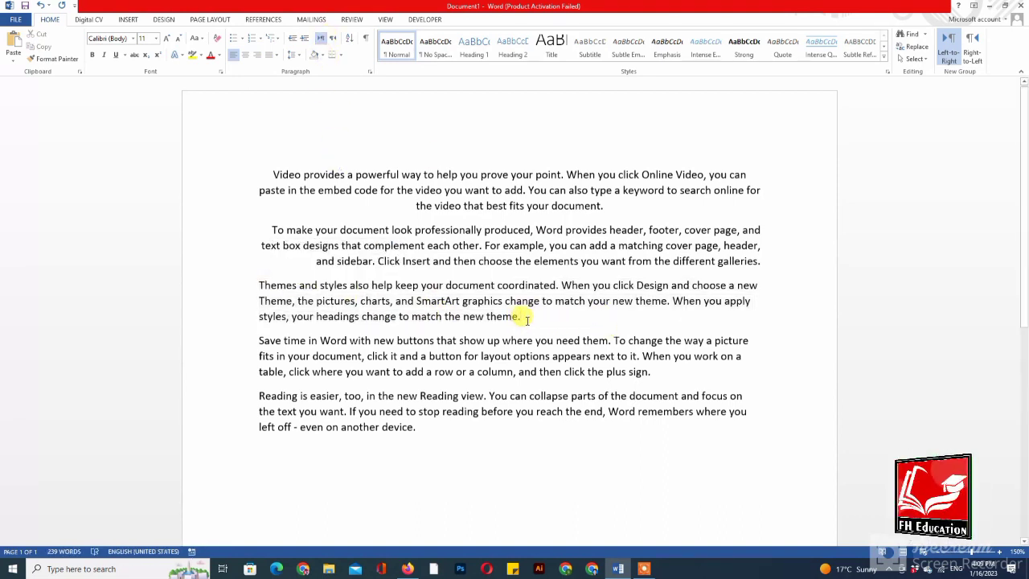
pyautogui.moveTo(527, 319); pyautogui.dragTo(373, 324)
pyautogui.hotkey('ctrl', 'c')
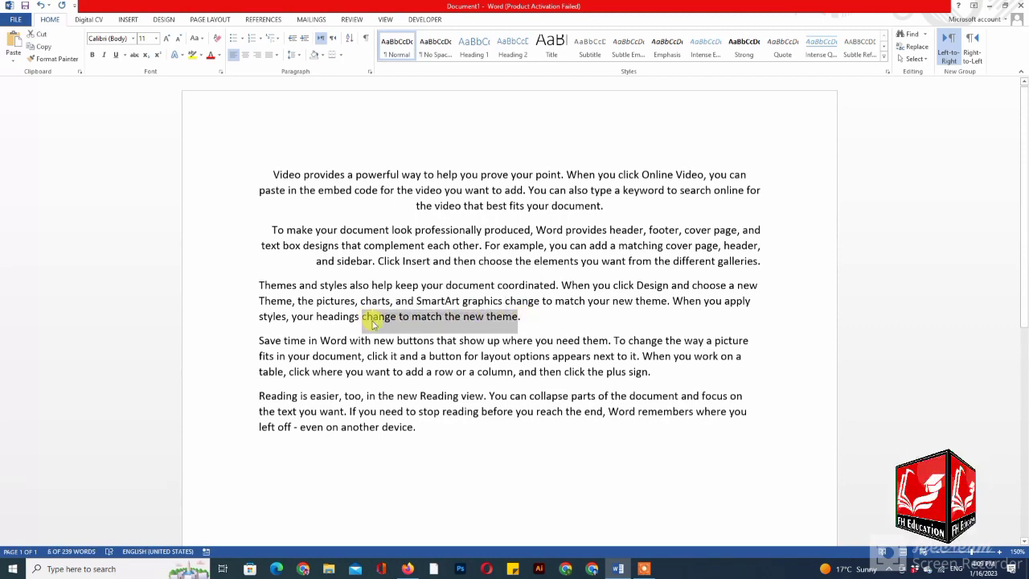
pyautogui.click(551, 303)
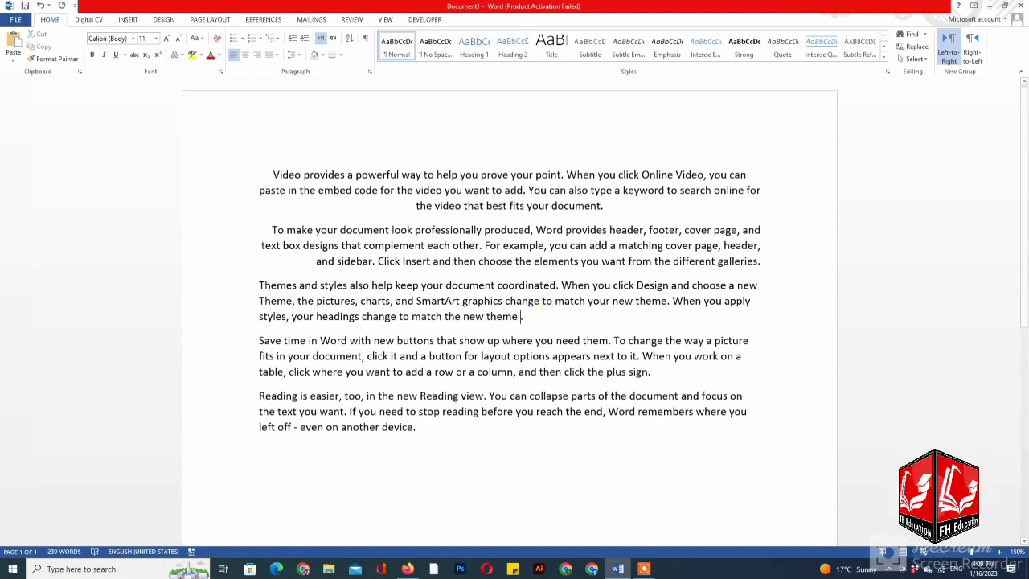
pyautogui.write('.')
pyautogui.hotkey('ctrl', 'v')
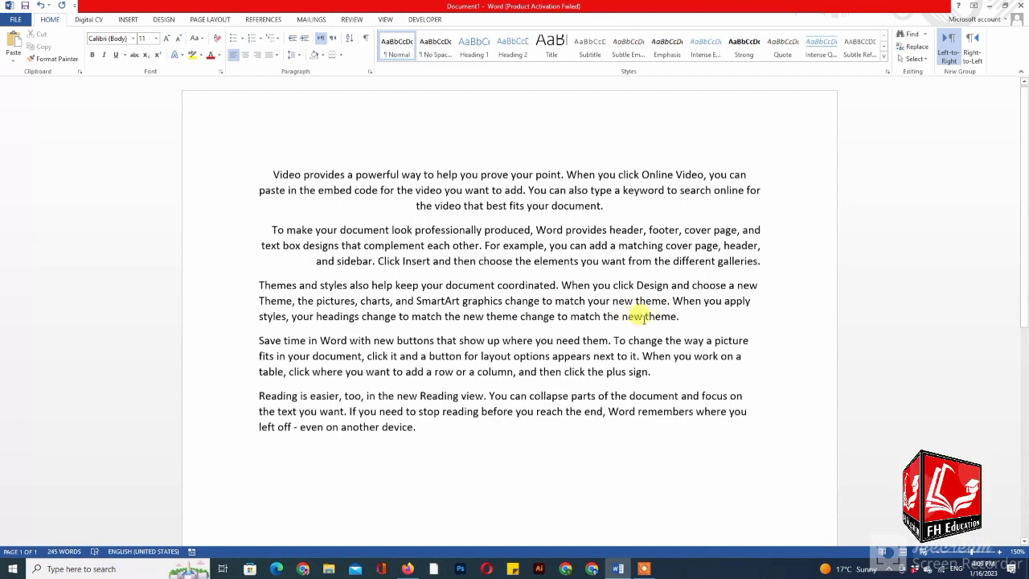
pyautogui.moveTo(644, 316); pyautogui.dragTo(677, 321)
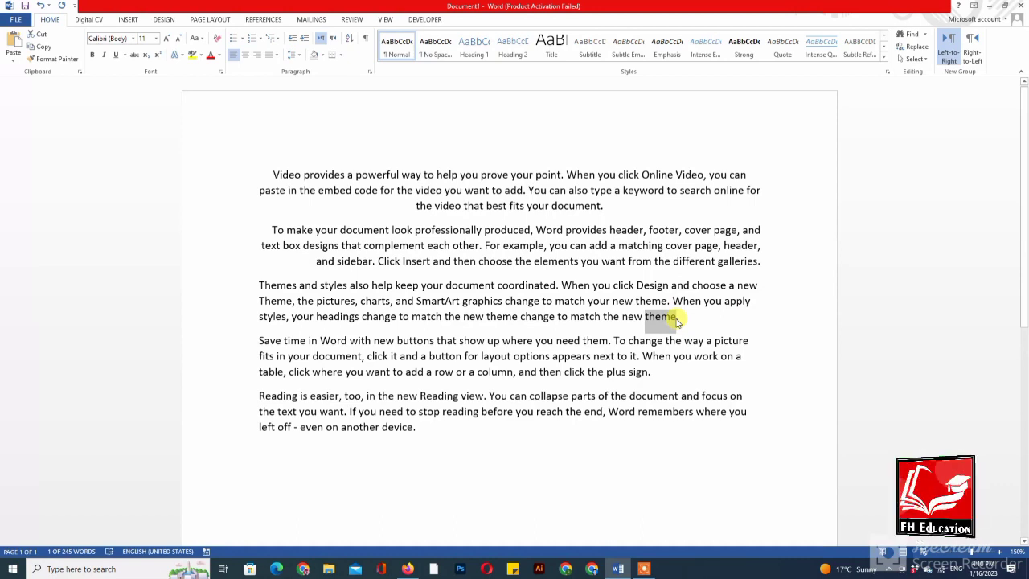
pyautogui.click(677, 321)
pyautogui.press('BackSpace')
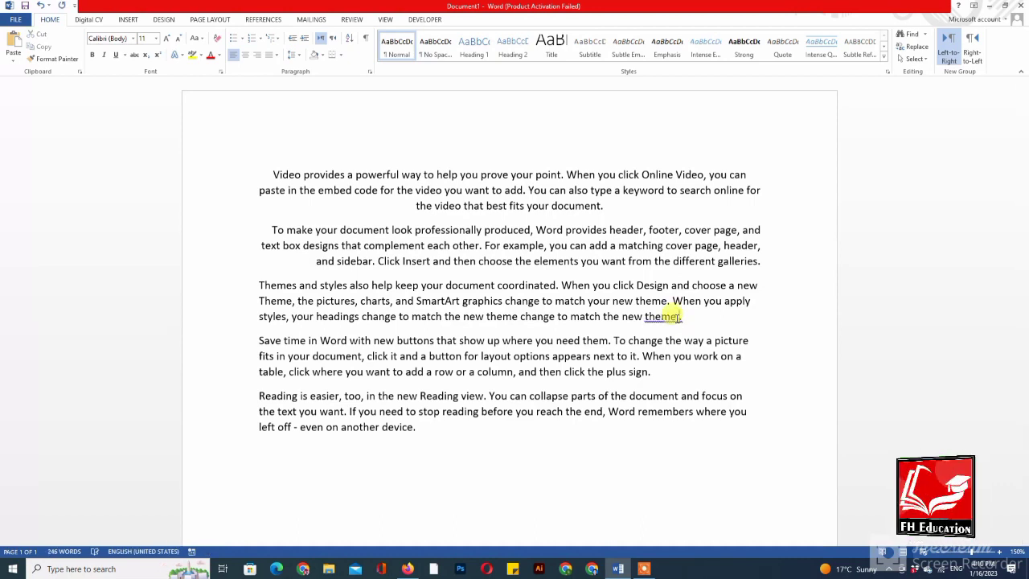
pyautogui.write('v')
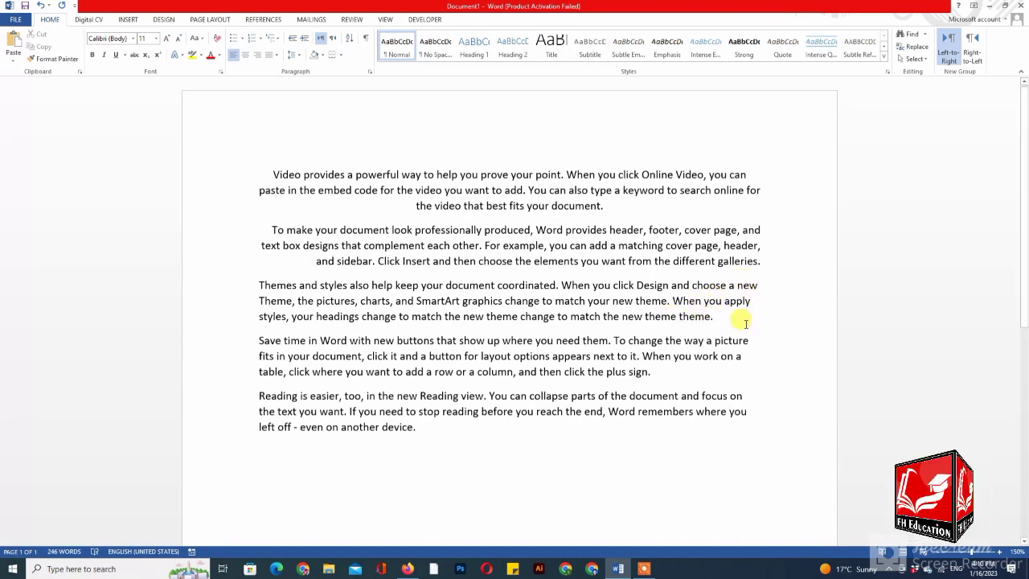
# Step: Justify the third paragraph, beginning 'Themes and styles'
pyautogui.moveTo(715, 316); pyautogui.dragTo(278, 289)
pyautogui.moveTo(272, 291); pyautogui.dragTo(270, 289)
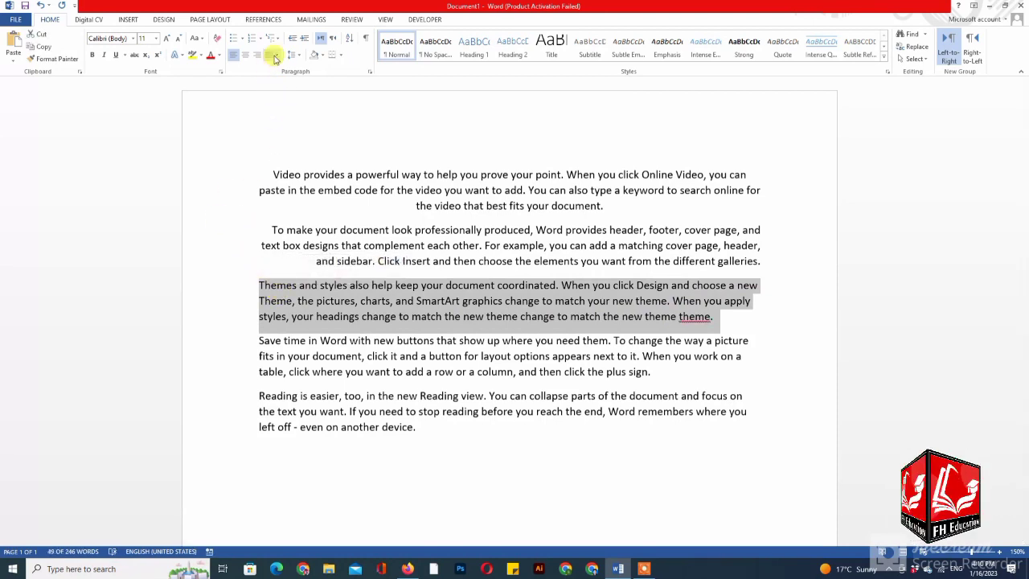
pyautogui.click(276, 55)
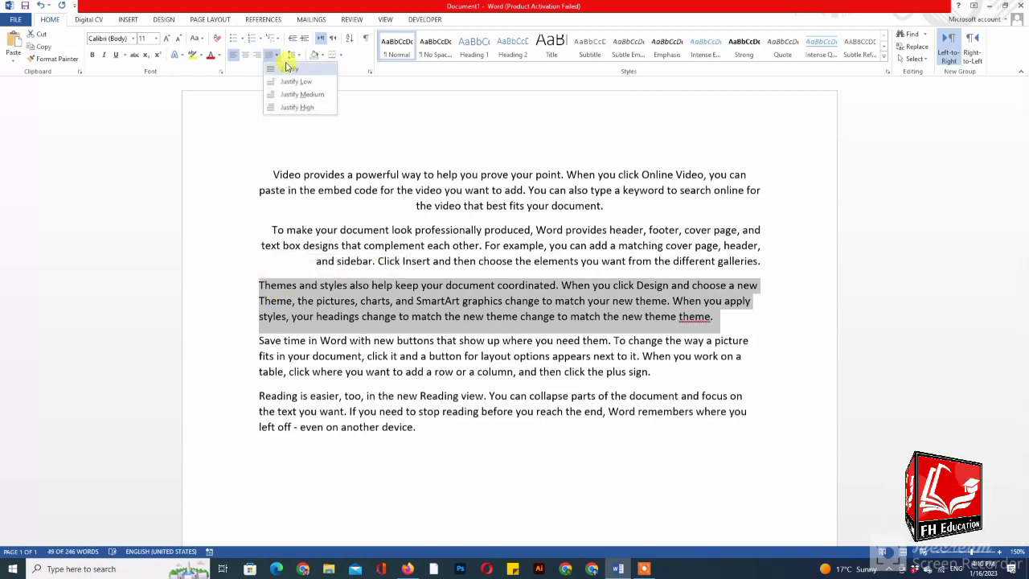
pyautogui.click(289, 68)
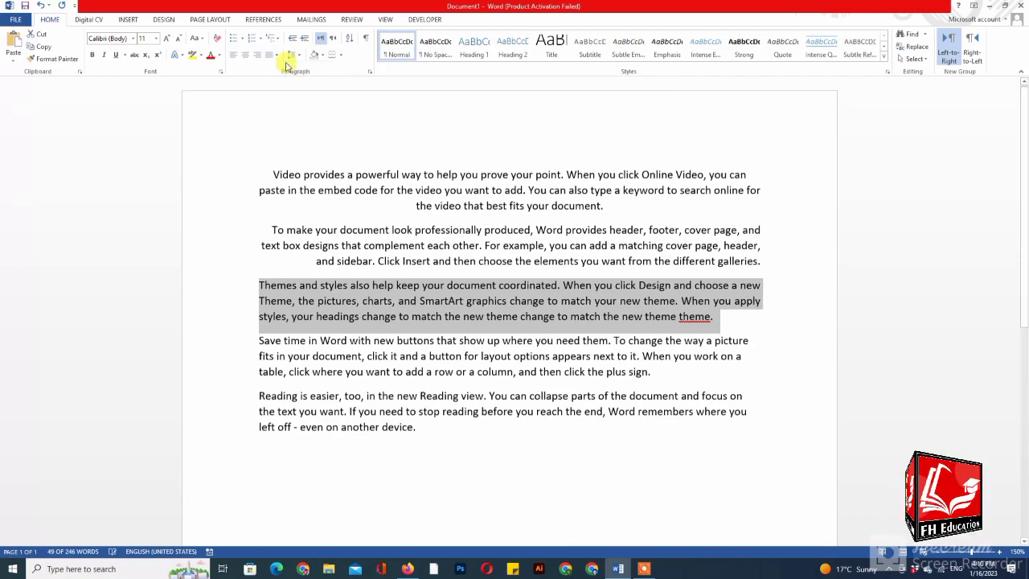
pyautogui.click(712, 301)
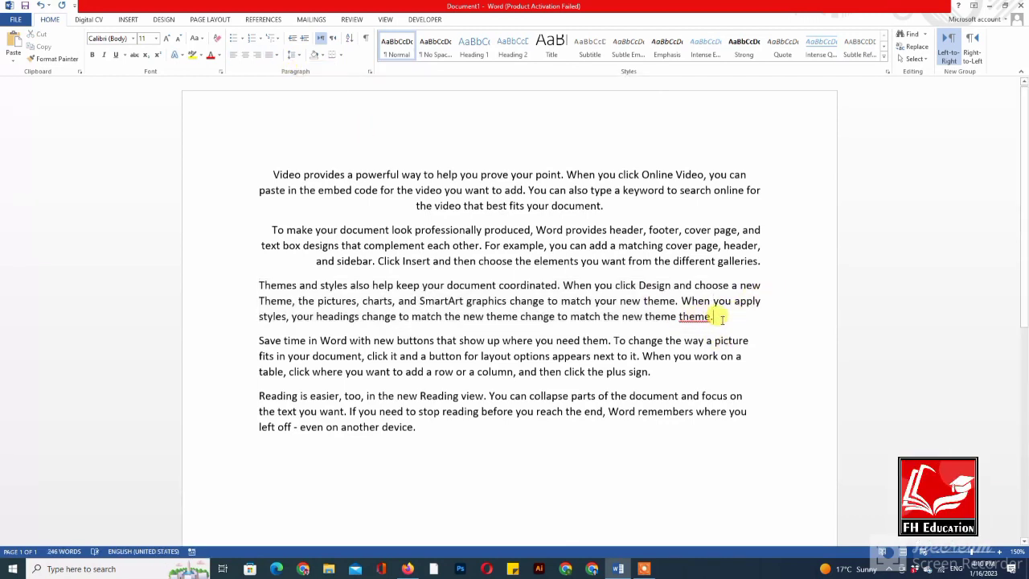
# Step: Select the 'Save time in Word' paragraph and apply Justify Low
pyautogui.moveTo(655, 371); pyautogui.dragTo(259, 371)
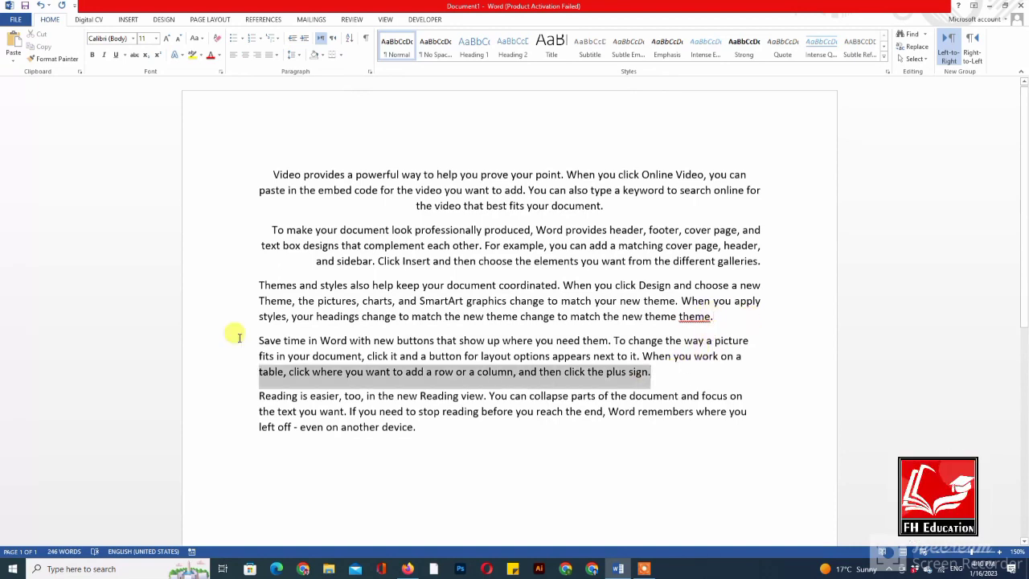
pyautogui.moveTo(239, 337); pyautogui.dragTo(137, 310)
pyautogui.click(261, 340)
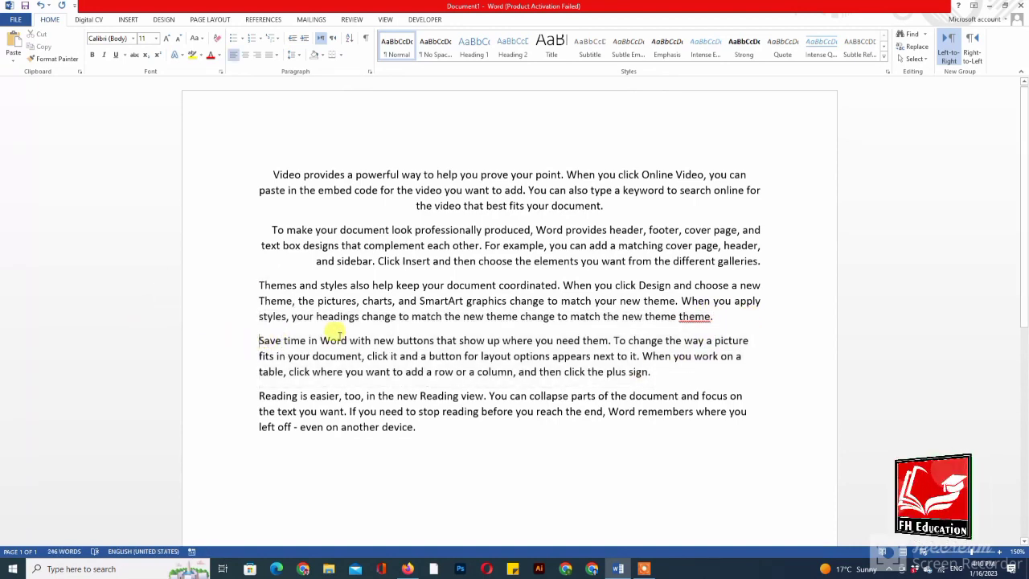
pyautogui.moveTo(334, 334); pyautogui.dragTo(650, 371)
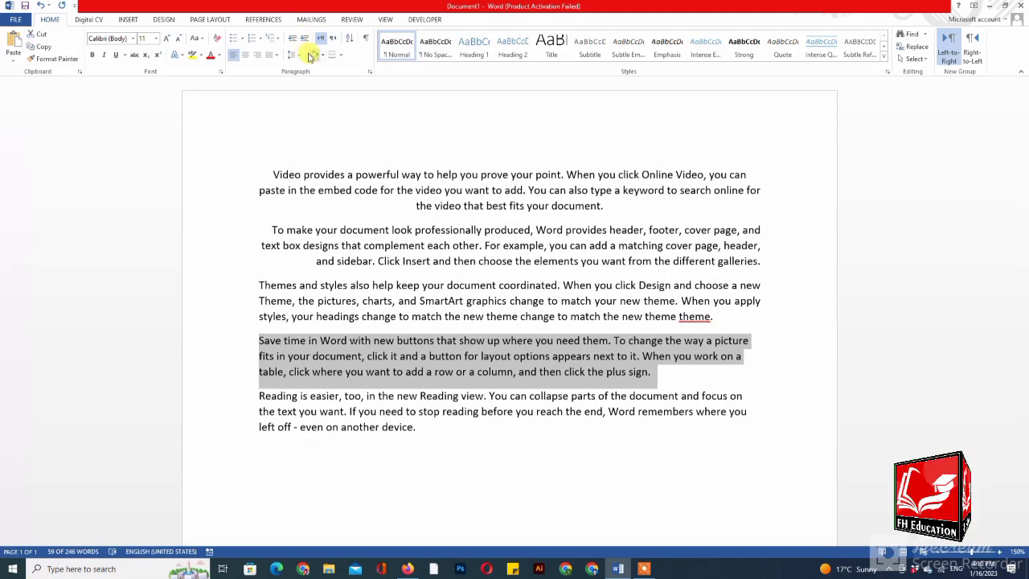
pyautogui.click(295, 55)
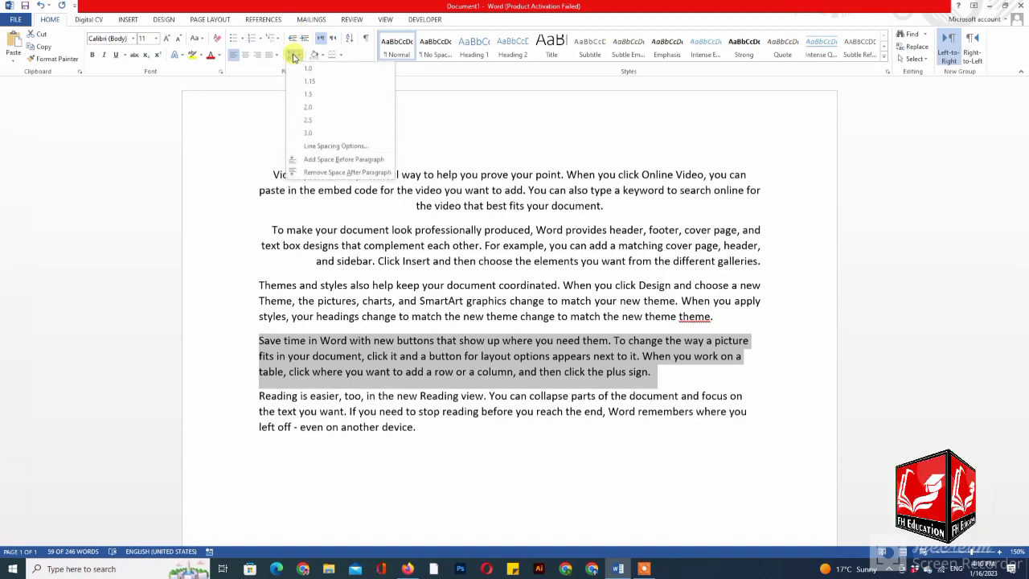
pyautogui.click(281, 58)
pyautogui.click(280, 57)
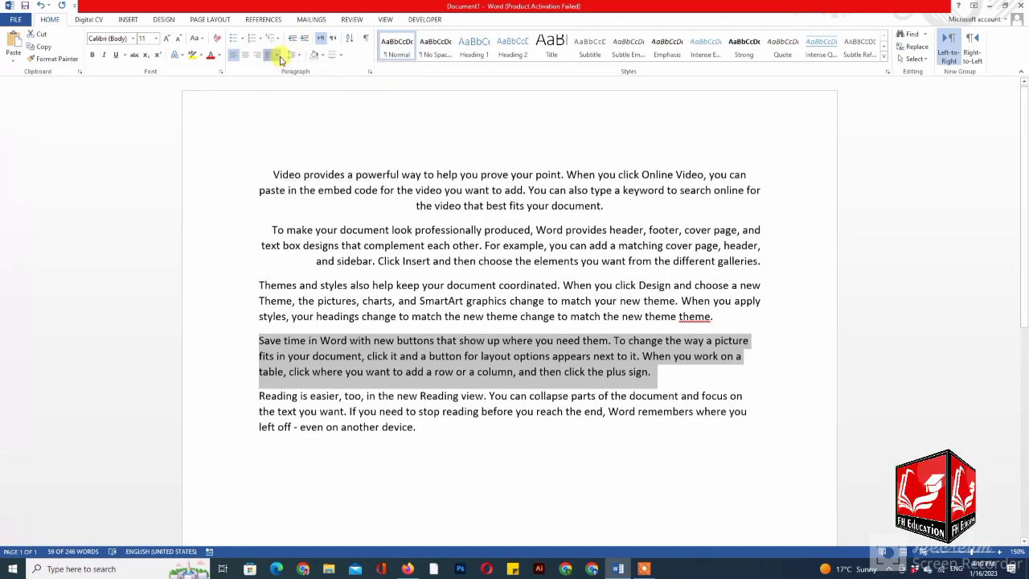
pyautogui.click(278, 56)
pyautogui.click(316, 84)
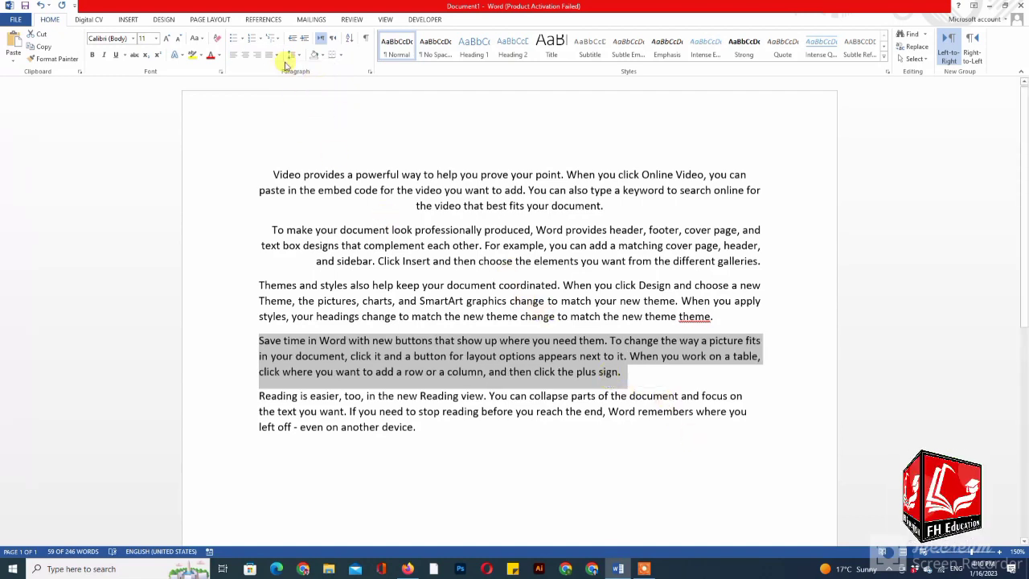
# Step: Try Justify Medium on the paragraph, then settle on Justify High
pyautogui.click(277, 56)
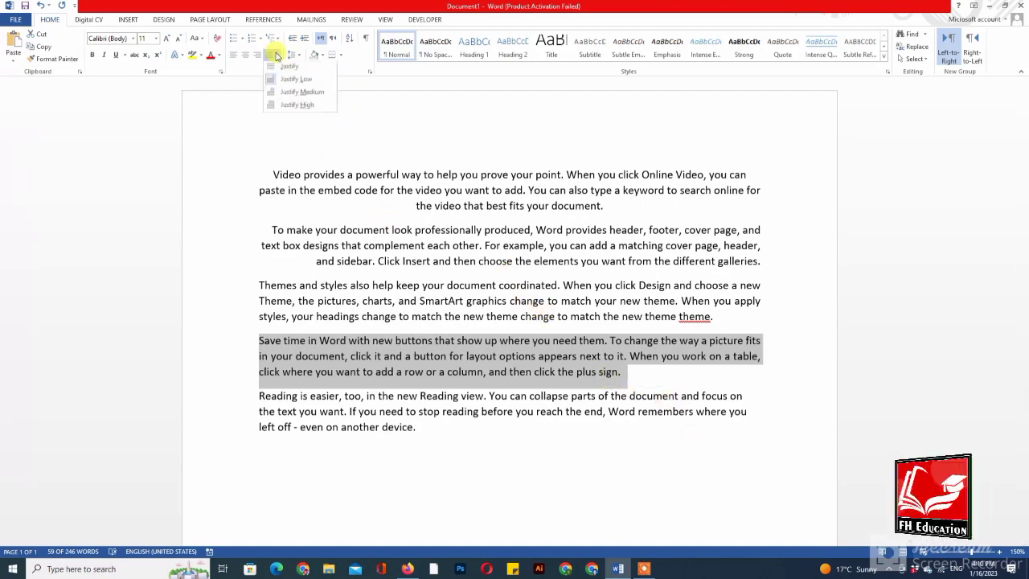
pyautogui.click(299, 95)
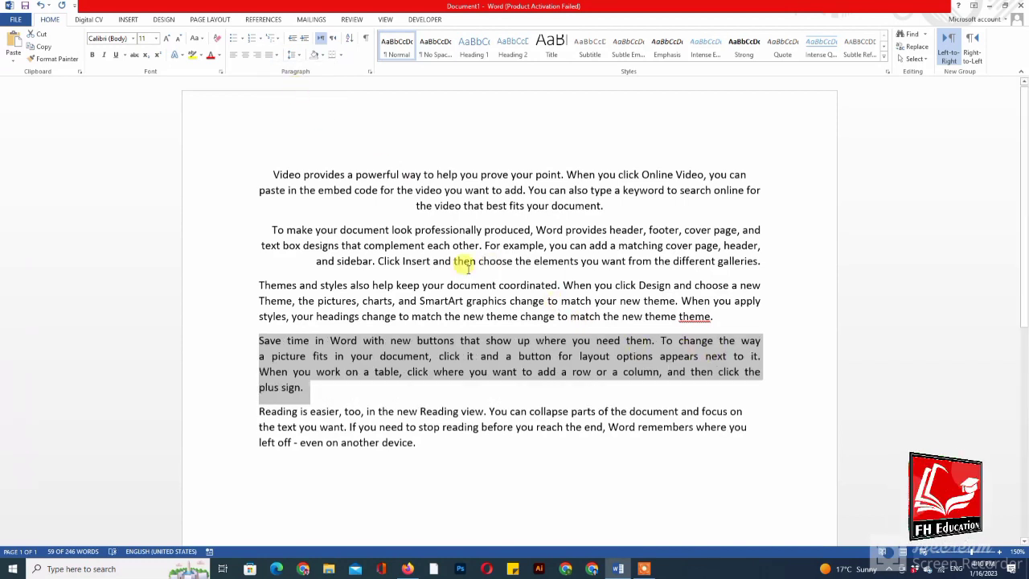
pyautogui.click(295, 55)
pyautogui.click(278, 56)
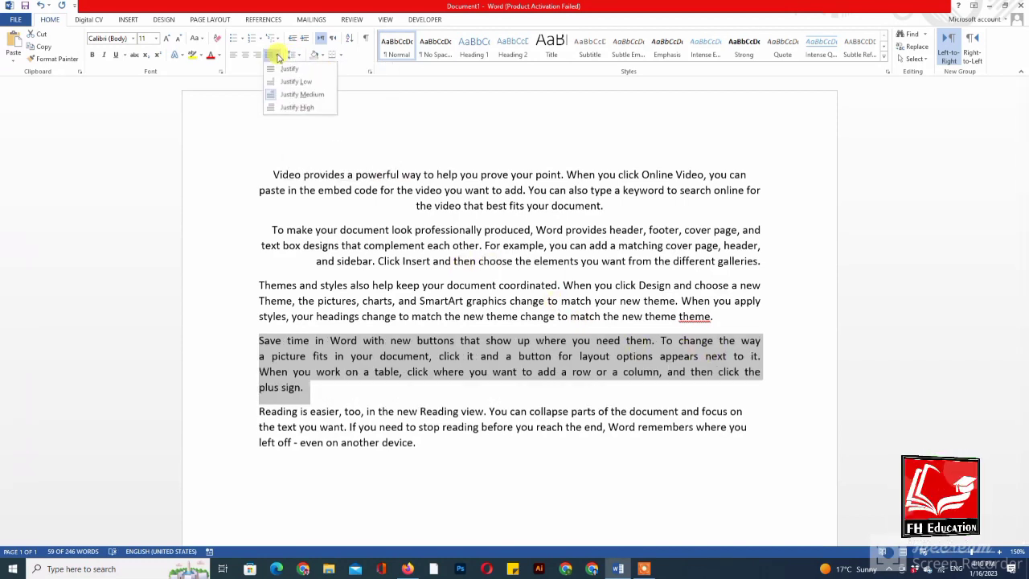
pyautogui.click(320, 107)
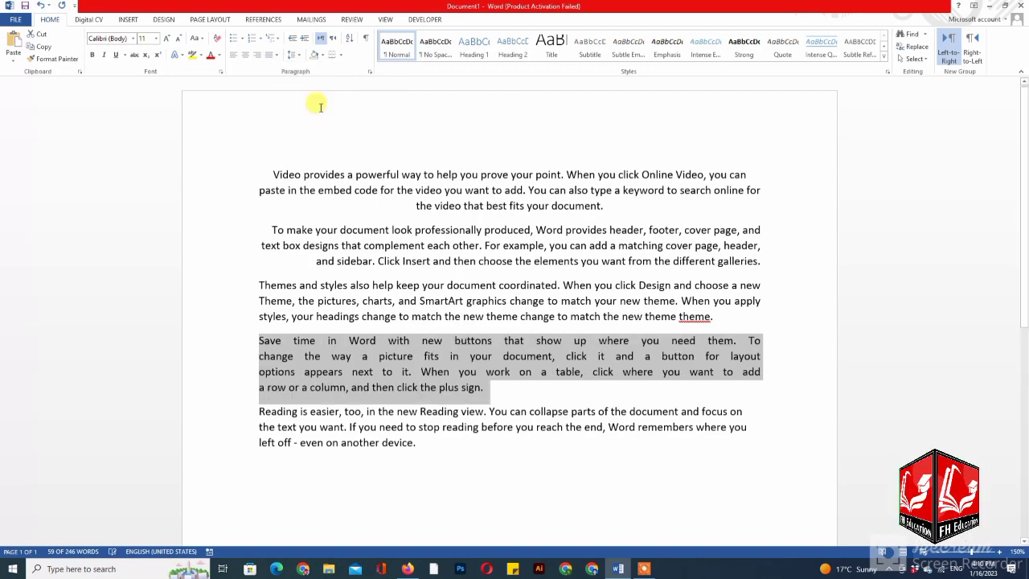
pyautogui.click(524, 394)
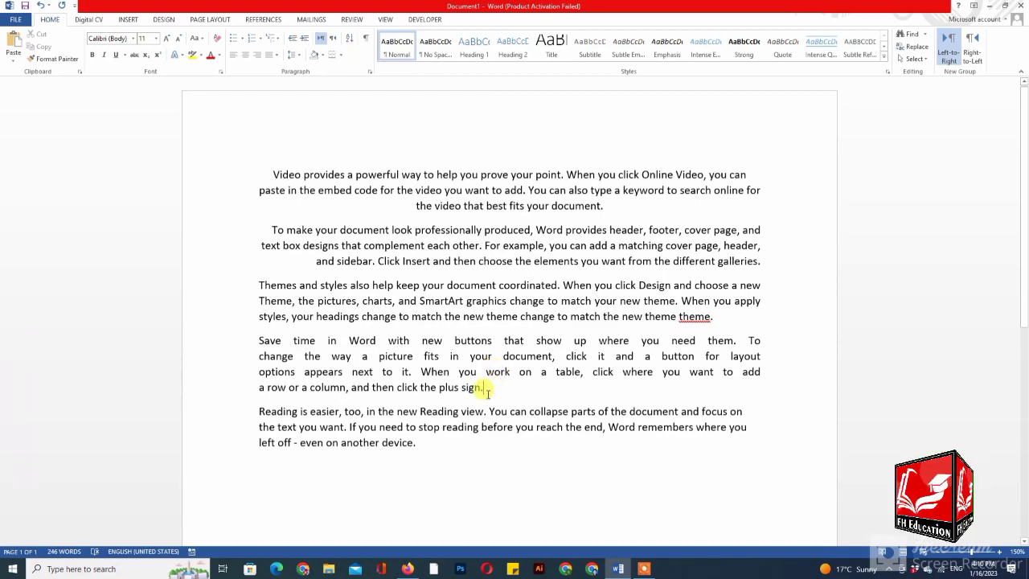
pyautogui.moveTo(417, 442); pyautogui.dragTo(245, 410)
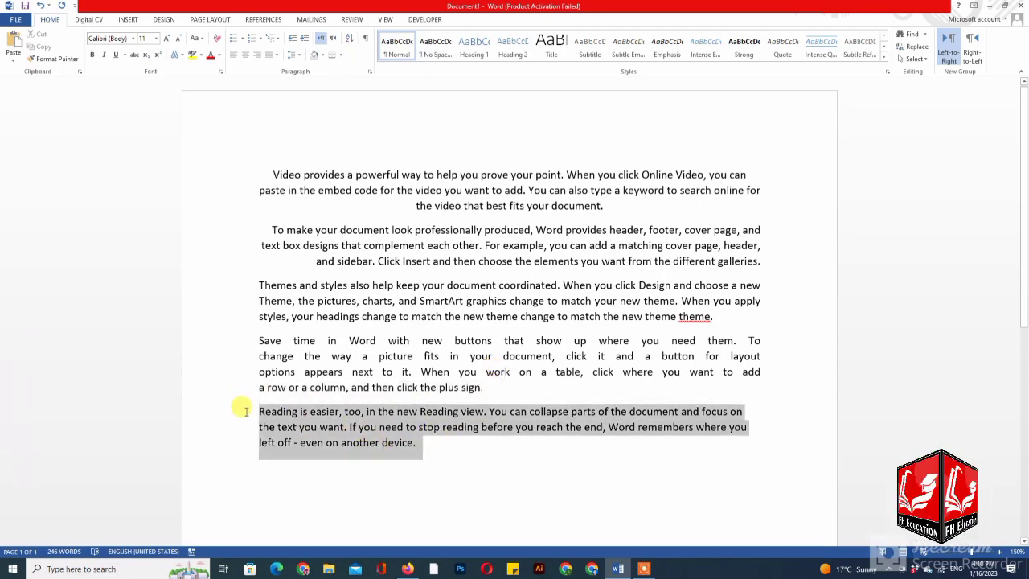
pyautogui.moveTo(246, 411); pyautogui.dragTo(242, 417)
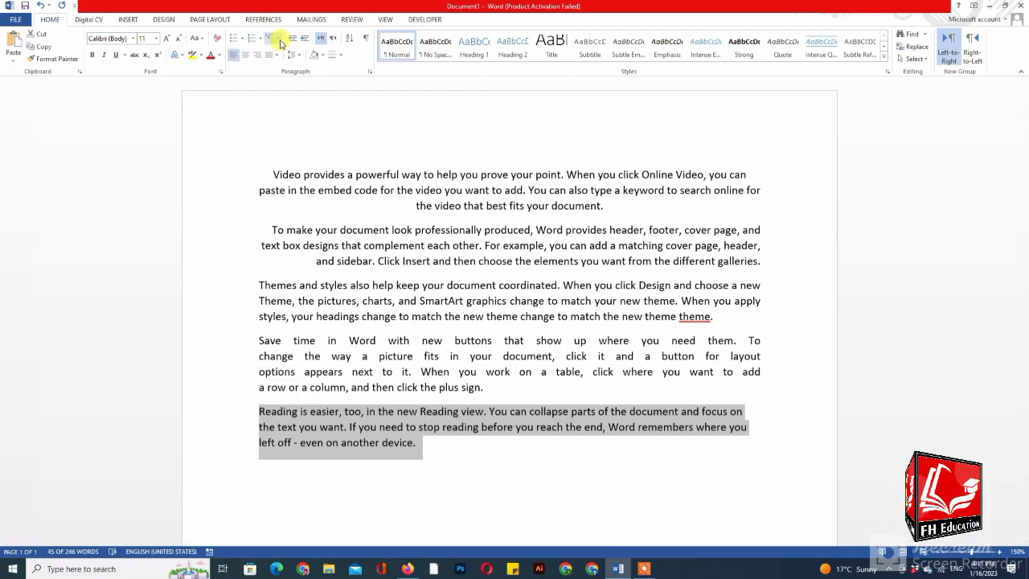
pyautogui.click(294, 54)
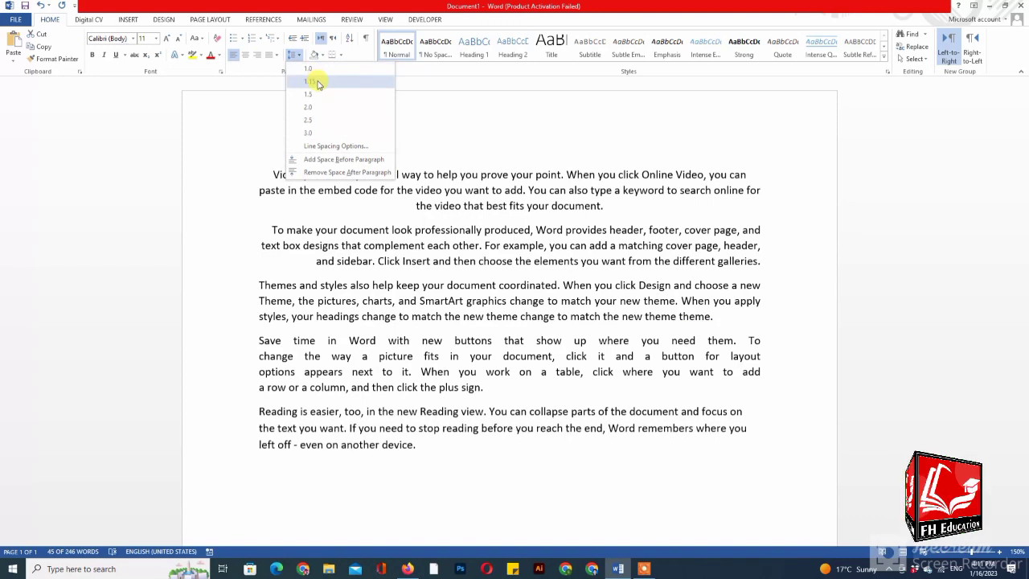
pyautogui.click(343, 111)
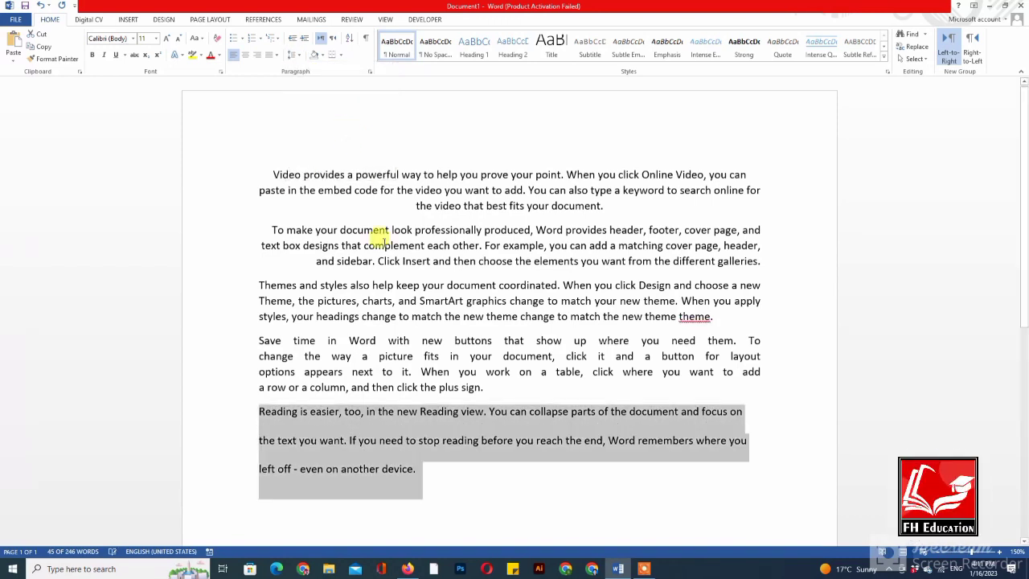
pyautogui.click(294, 58)
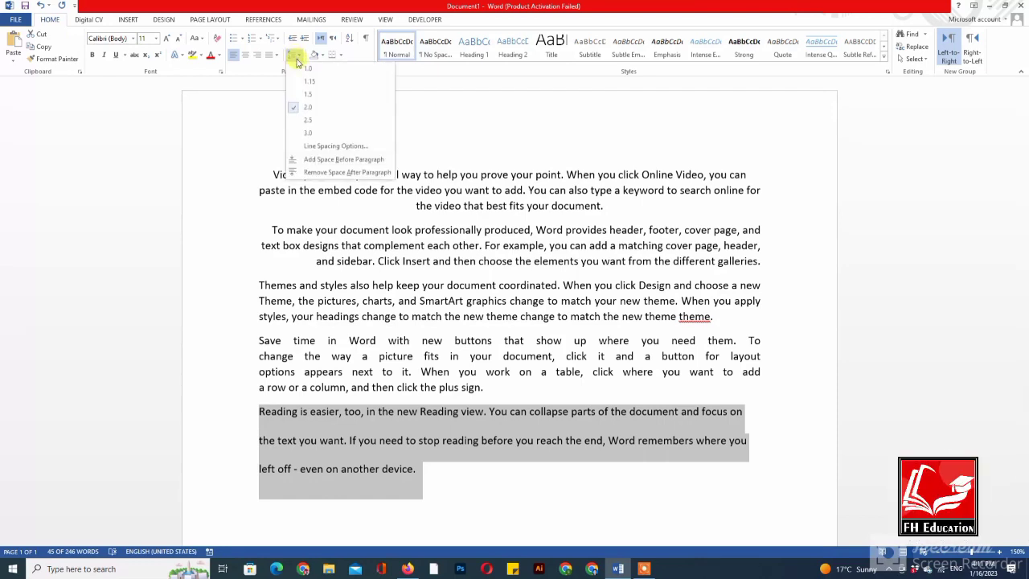
pyautogui.click(331, 175)
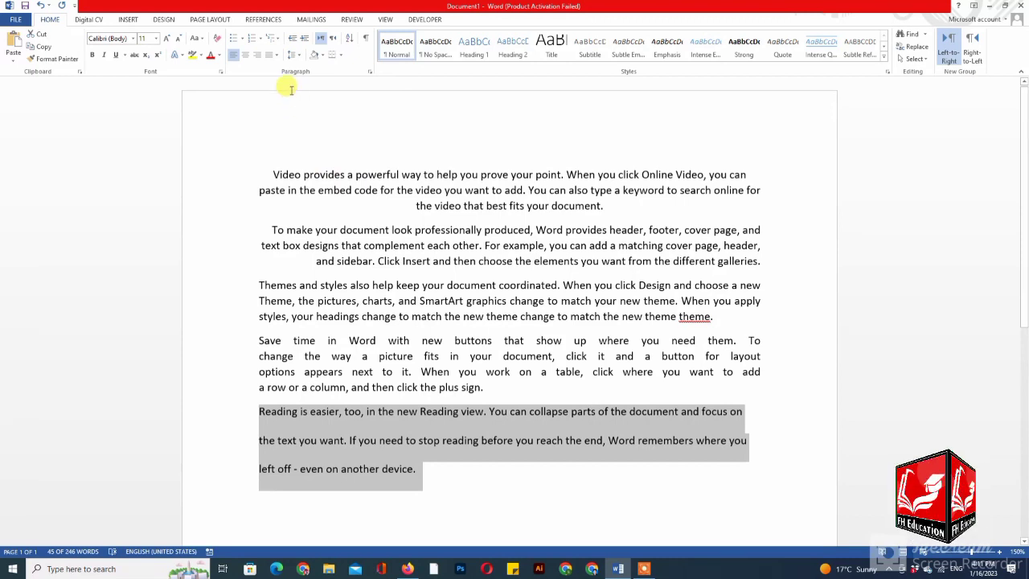
pyautogui.click(295, 57)
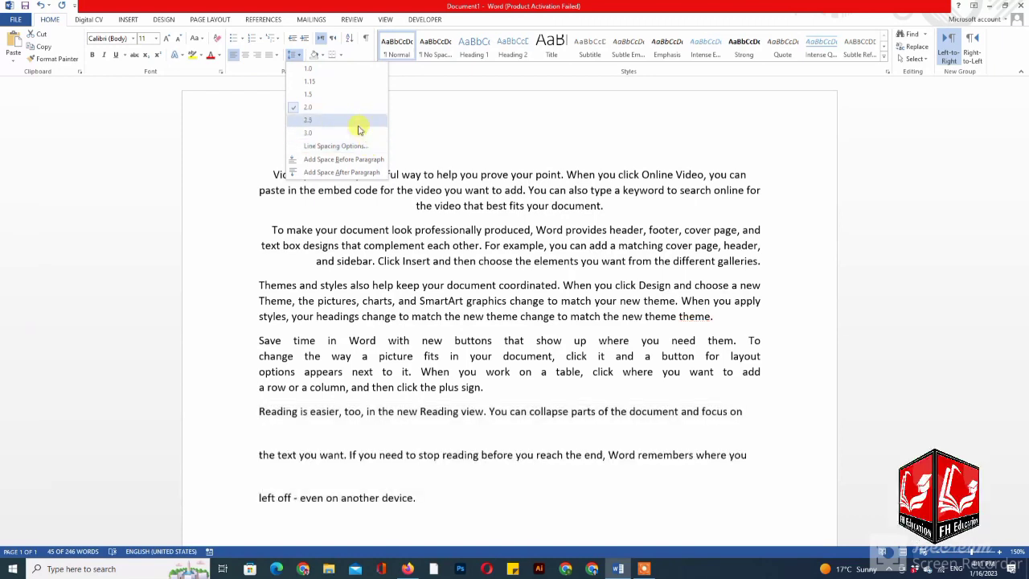
pyautogui.click(321, 69)
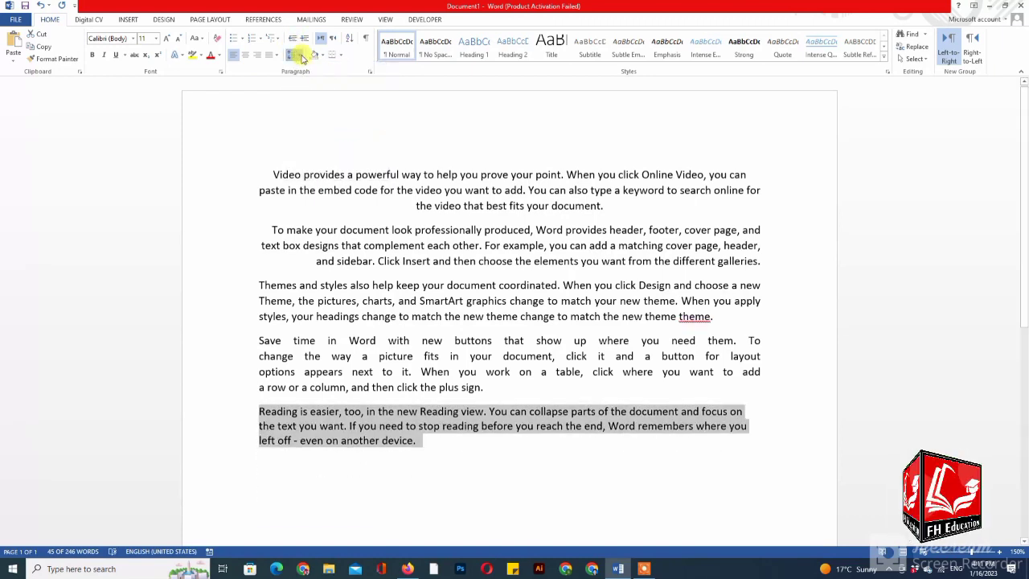
pyautogui.click(301, 58)
pyautogui.click(345, 167)
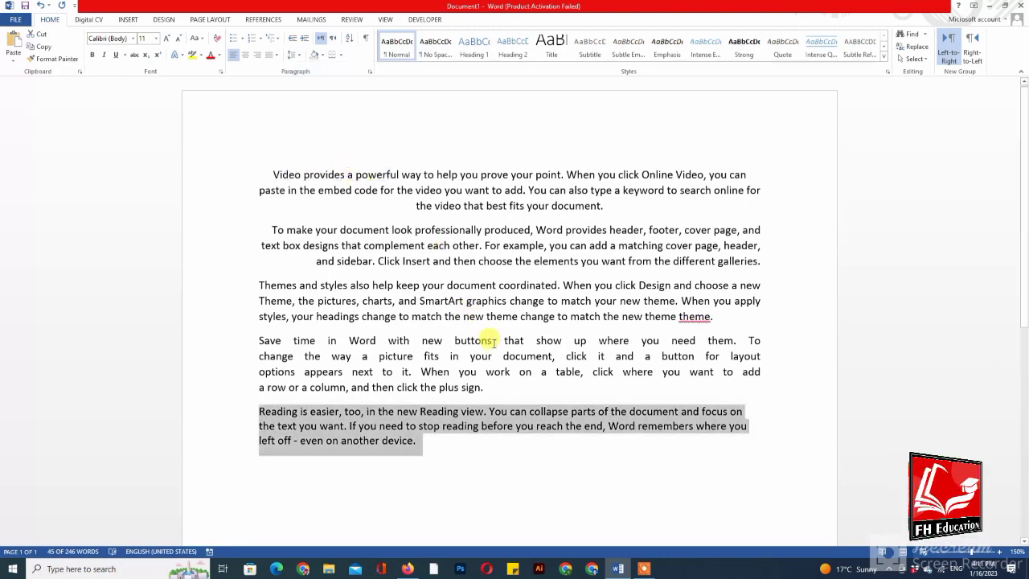
pyautogui.click(505, 408)
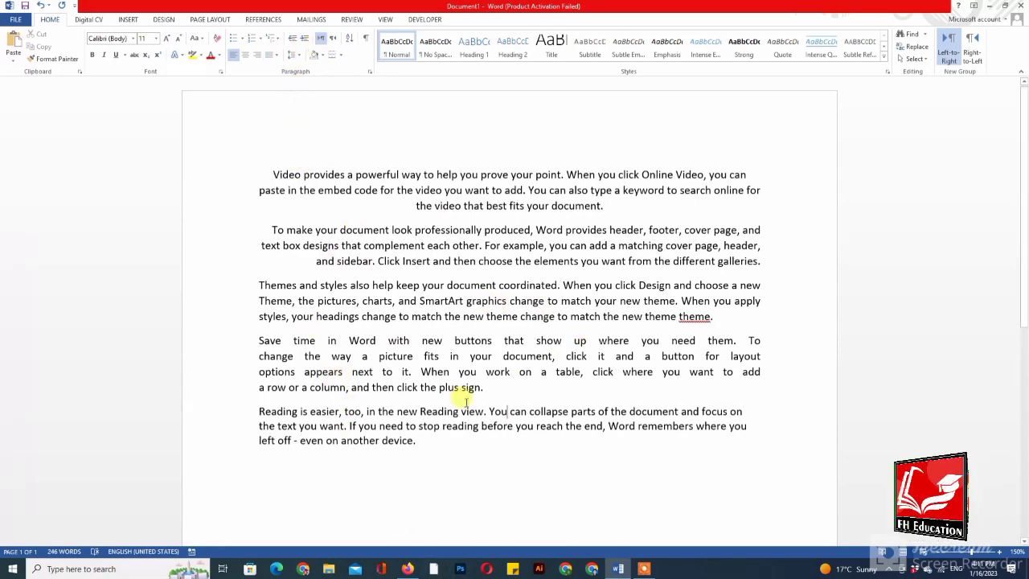
pyautogui.moveTo(418, 441); pyautogui.dragTo(258, 411)
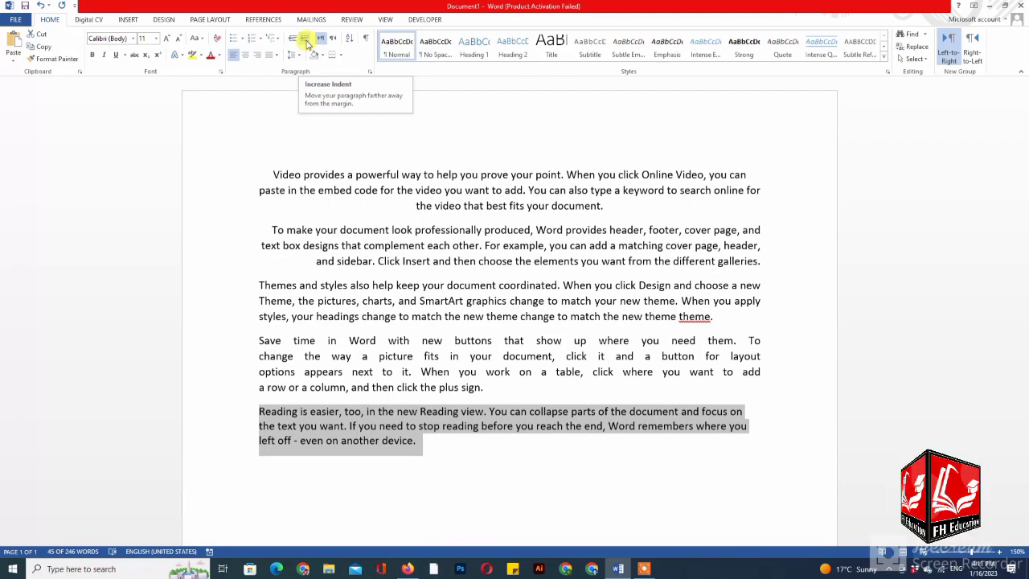
pyautogui.click(306, 44)
pyautogui.click(307, 44)
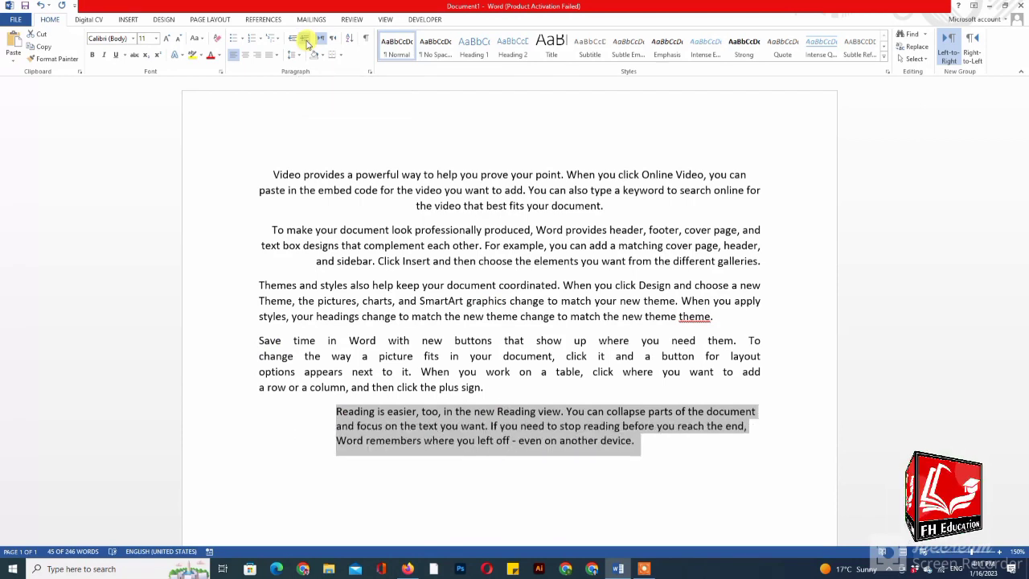
pyautogui.click(306, 44)
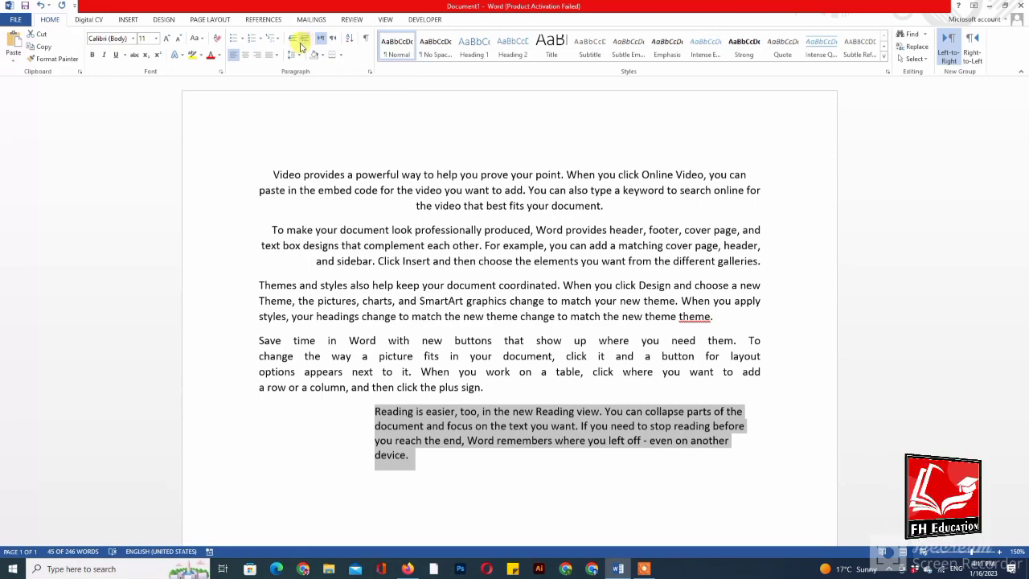
pyautogui.click(295, 45)
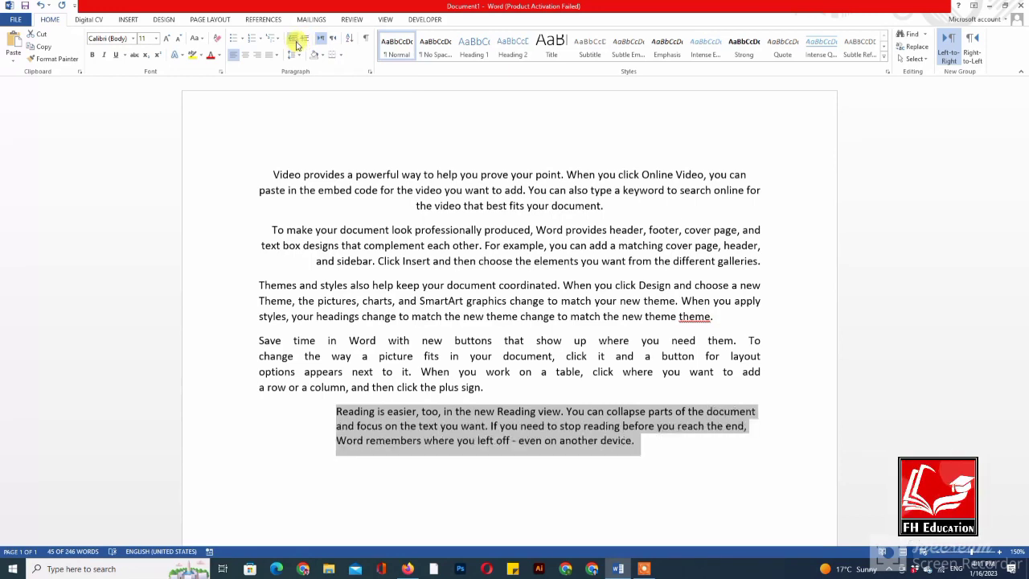
pyautogui.click(296, 44)
pyautogui.click(296, 44)
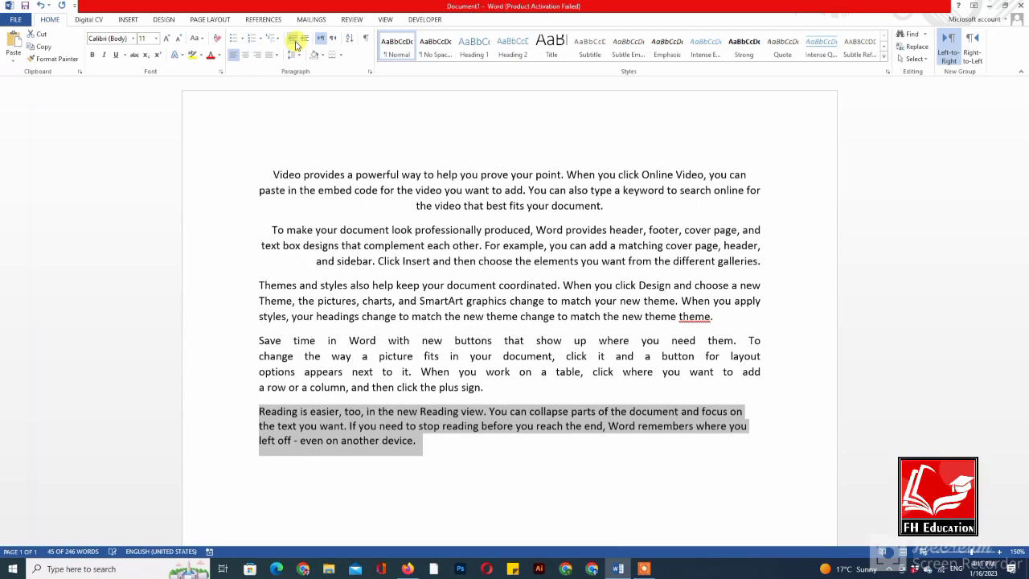
pyautogui.click(424, 205)
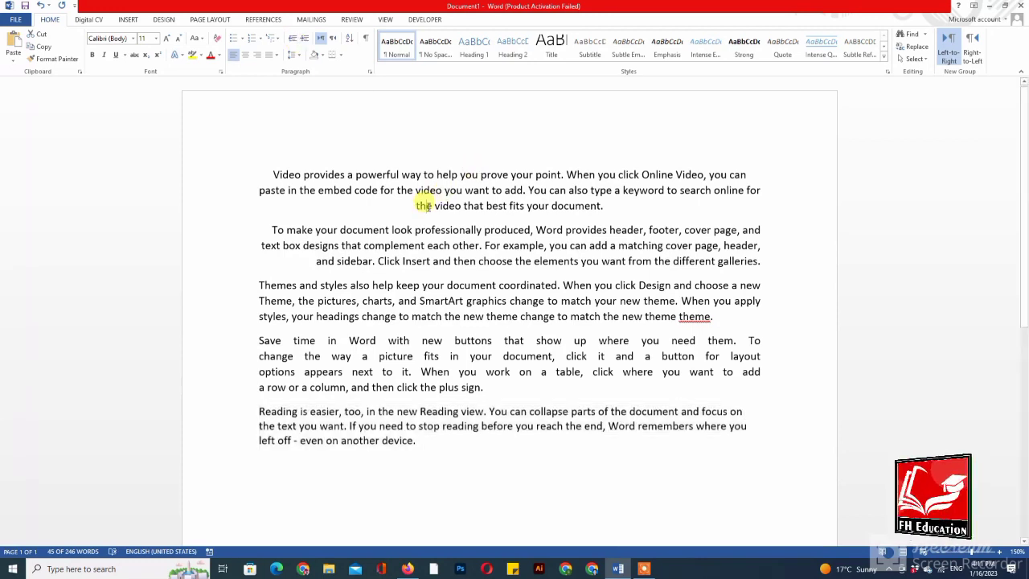